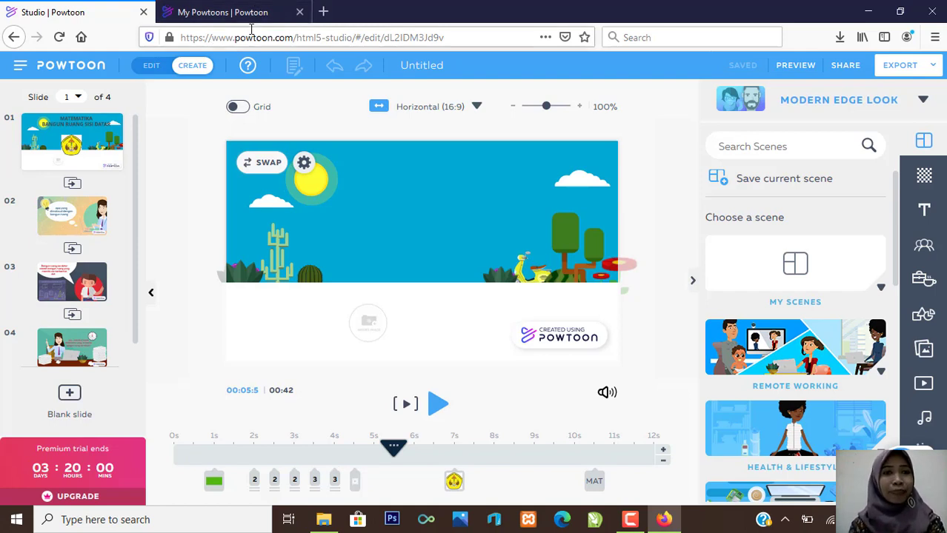
- Create a new blank Powtoon with the Modern Edge look from the My Powtoons page
{"action": "left_click", "coordinate": [249, 17]}
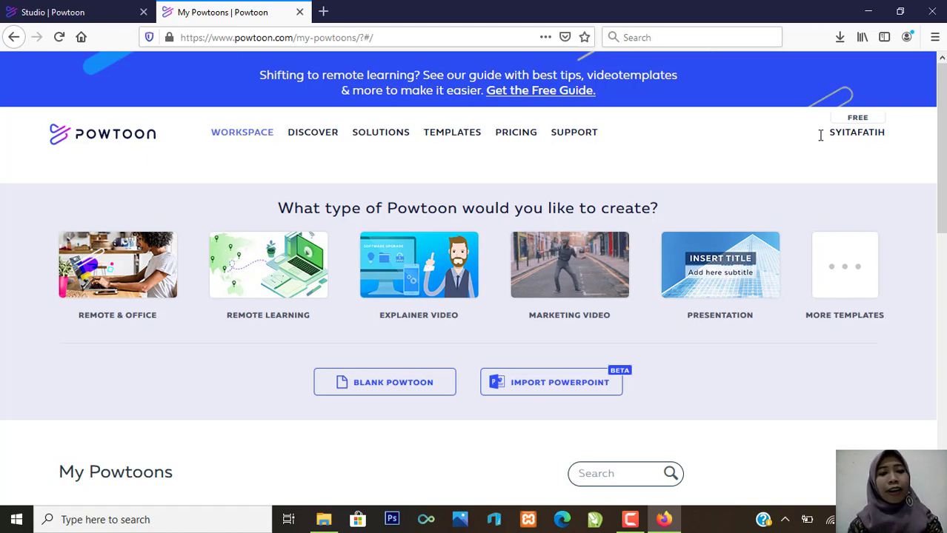
{"action": "left_click", "coordinate": [413, 387]}
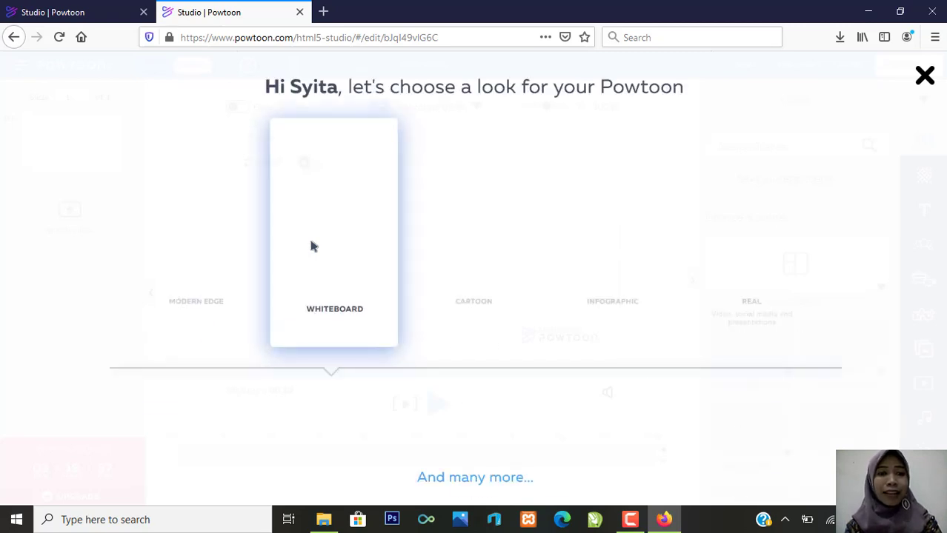
{"action": "left_click", "coordinate": [201, 229]}
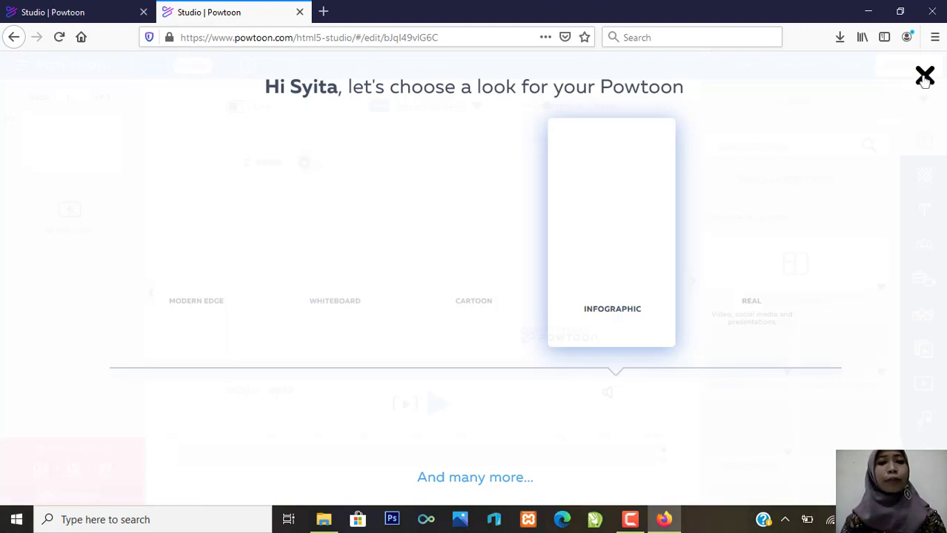
{"action": "left_click", "coordinate": [925, 77]}
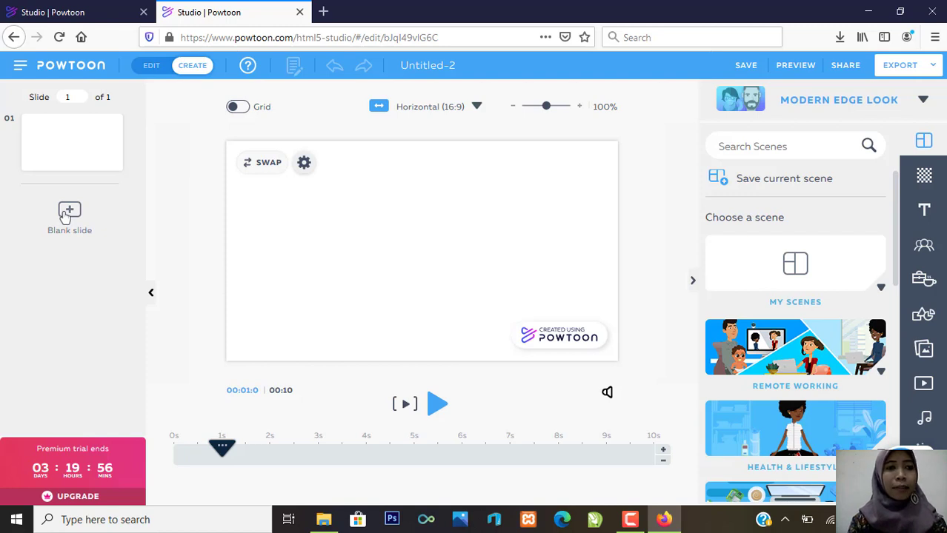
- Add two blank slides to the presentation and return to slide 1
{"action": "left_click", "coordinate": [66, 215]}
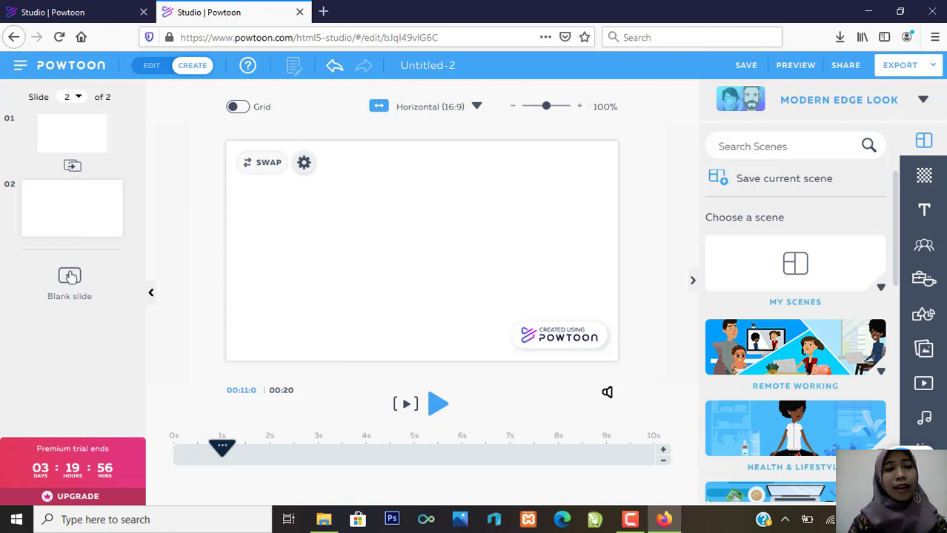
{"action": "left_click", "coordinate": [70, 276]}
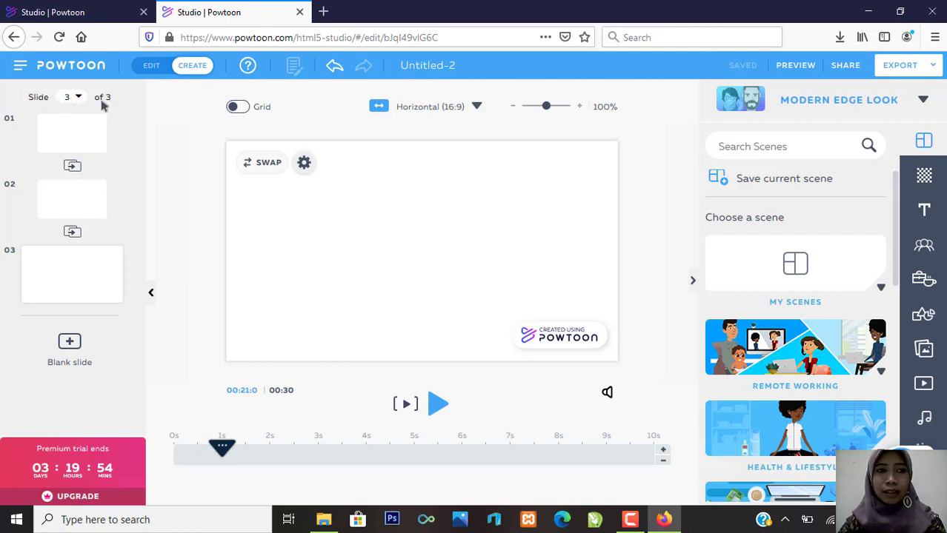
{"action": "left_click", "coordinate": [71, 141]}
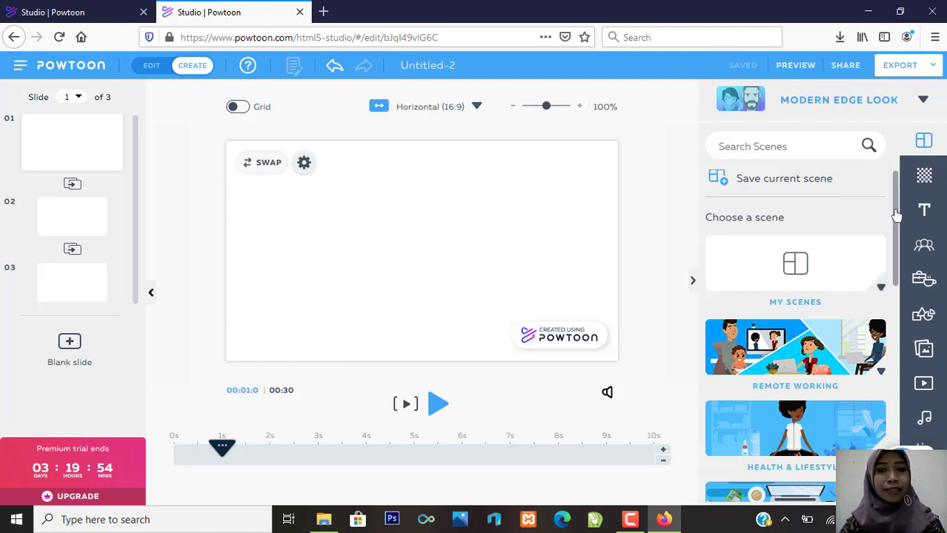
- Apply the Intros scene with the blue sky, cacti and Insert Logo placeholder to slide 1
{"action": "scroll", "coordinate": [895, 245], "scroll_direction": "down", "scroll_amount": 1}
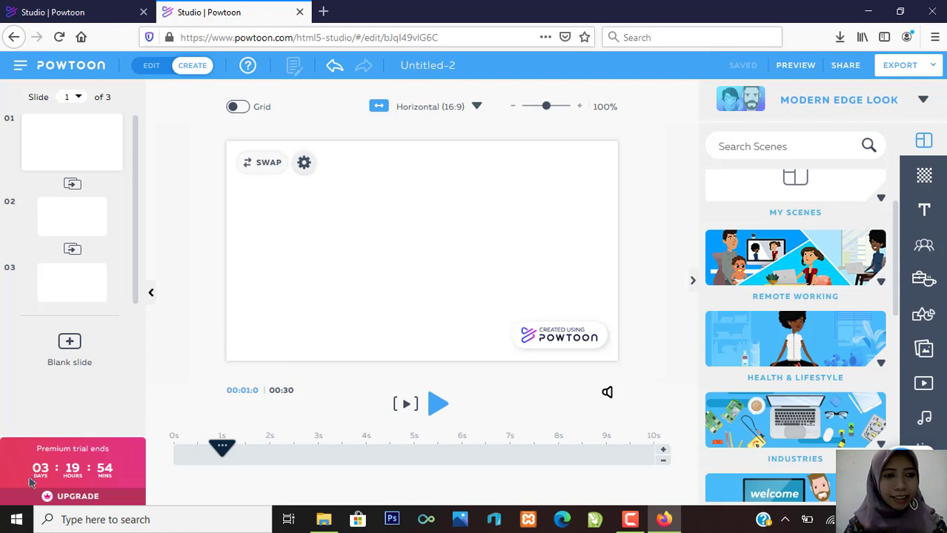
{"action": "mouse_move", "coordinate": [40, 483]}
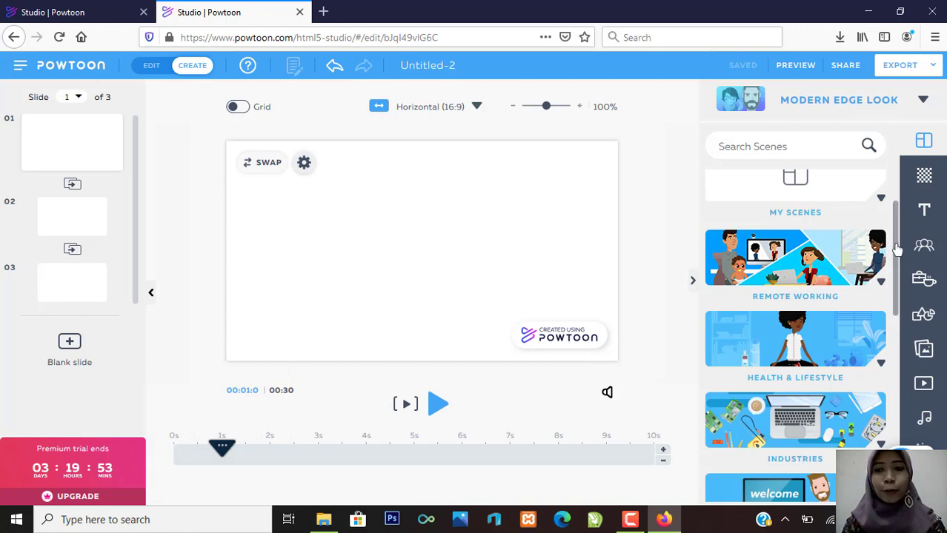
{"action": "scroll", "coordinate": [898, 255], "scroll_direction": "down", "scroll_amount": 2}
{"action": "scroll", "coordinate": [893, 298], "scroll_direction": "down", "scroll_amount": 4}
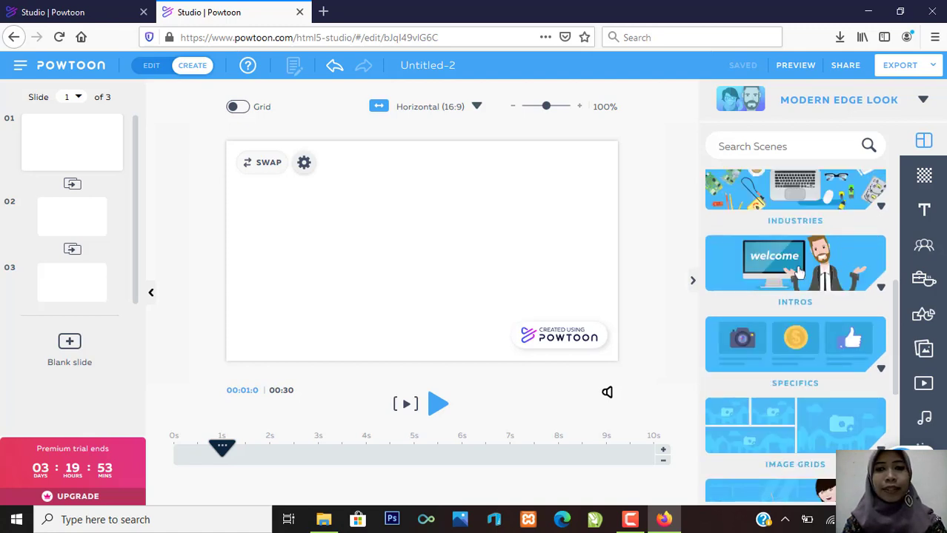
{"action": "left_click", "coordinate": [798, 273]}
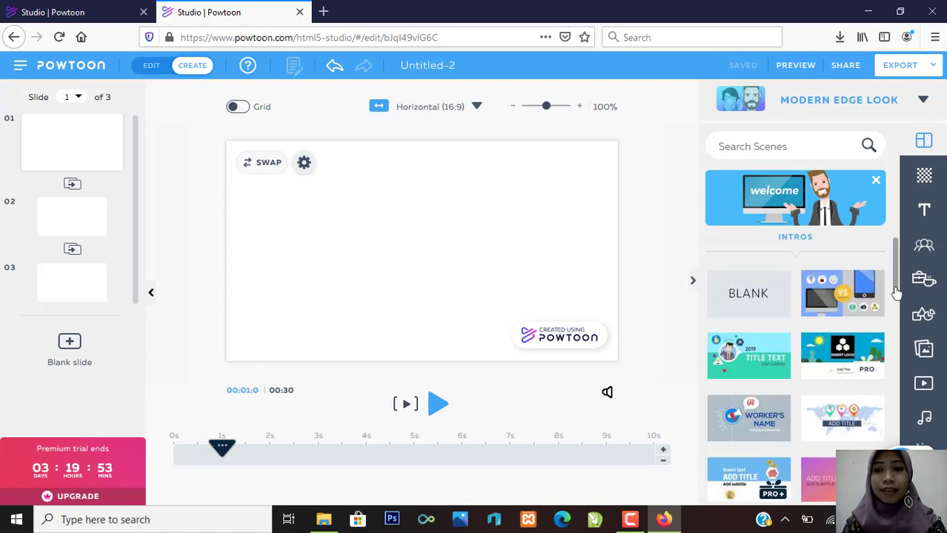
{"action": "left_click_drag", "start_coordinate": [896, 293], "coordinate": [896, 299]}
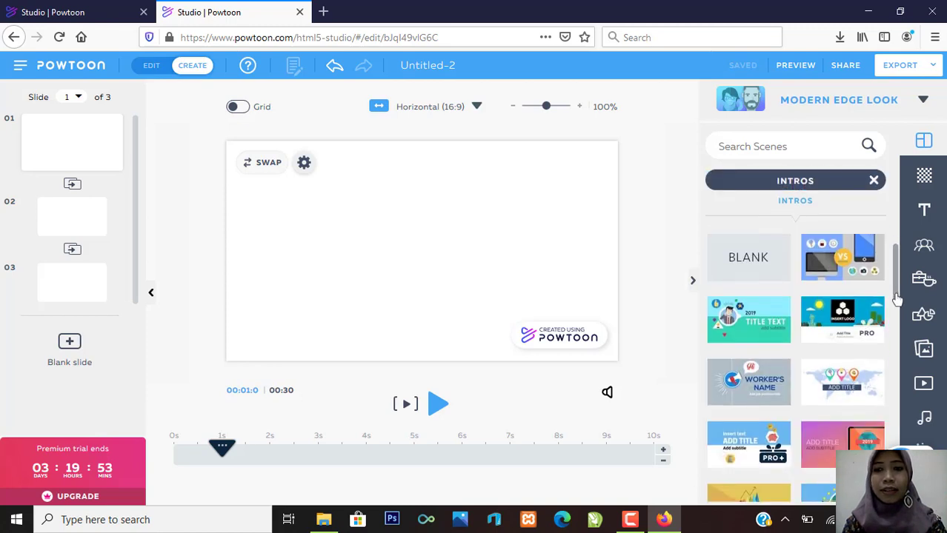
{"action": "left_click", "coordinate": [824, 321]}
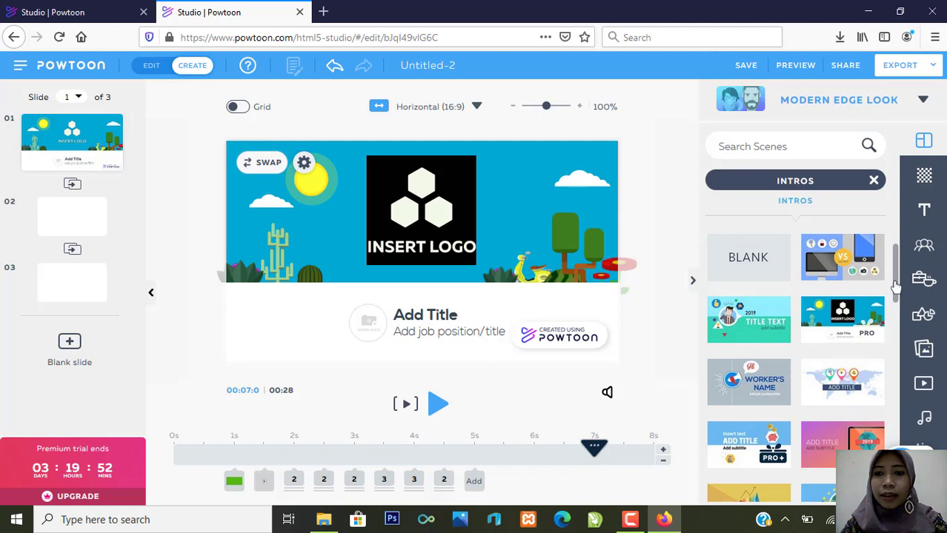
{"action": "scroll", "coordinate": [895, 289], "scroll_direction": "down", "scroll_amount": 1}
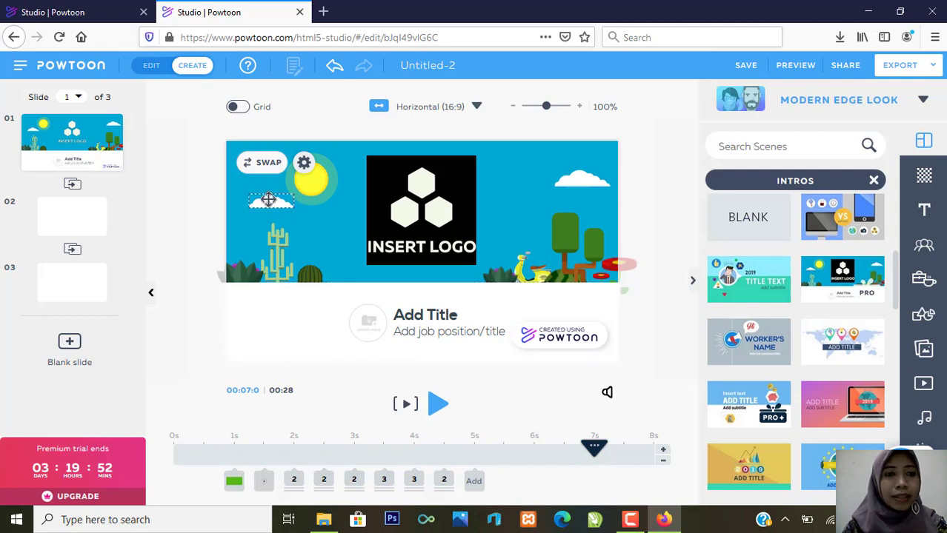
- Delete the black Insert Logo placeholder from the middle of slide 1
{"action": "left_click", "coordinate": [318, 183]}
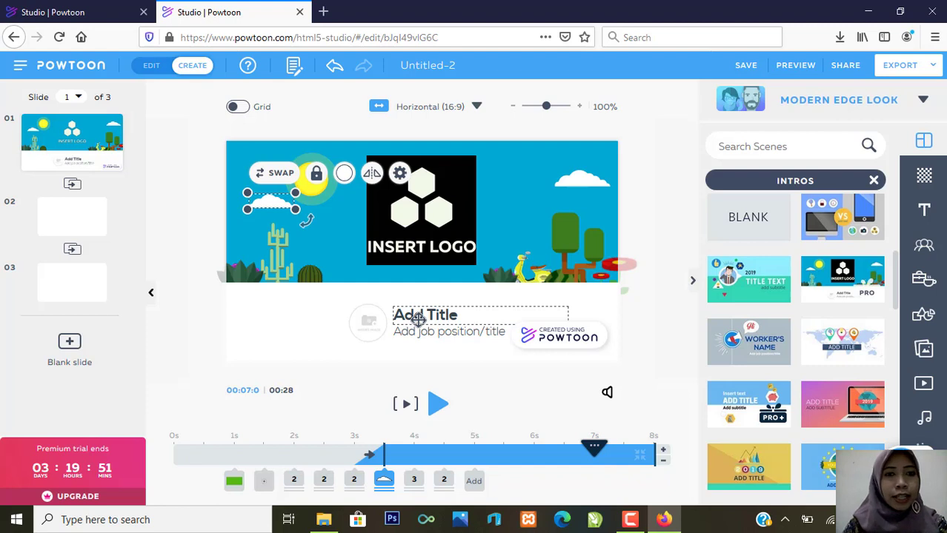
{"action": "left_click", "coordinate": [460, 208]}
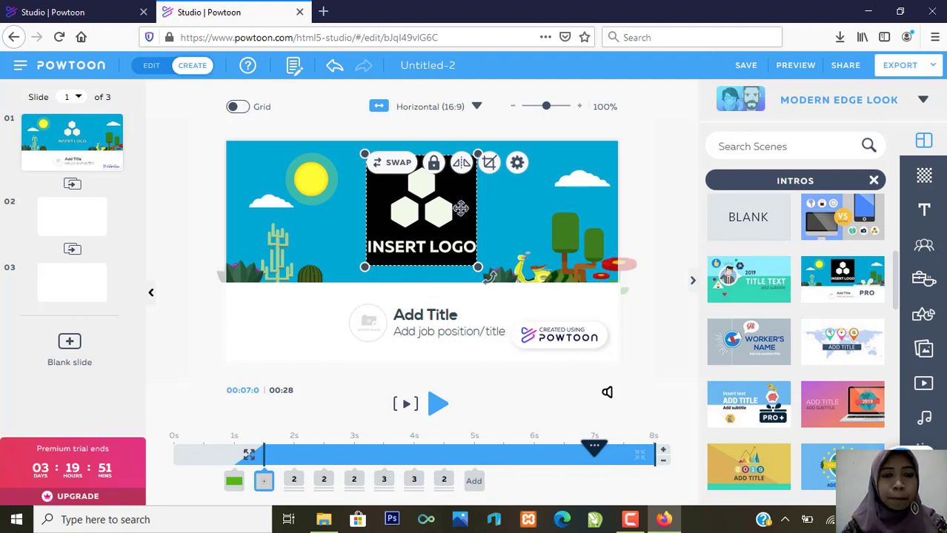
{"action": "key", "text": "Delete"}
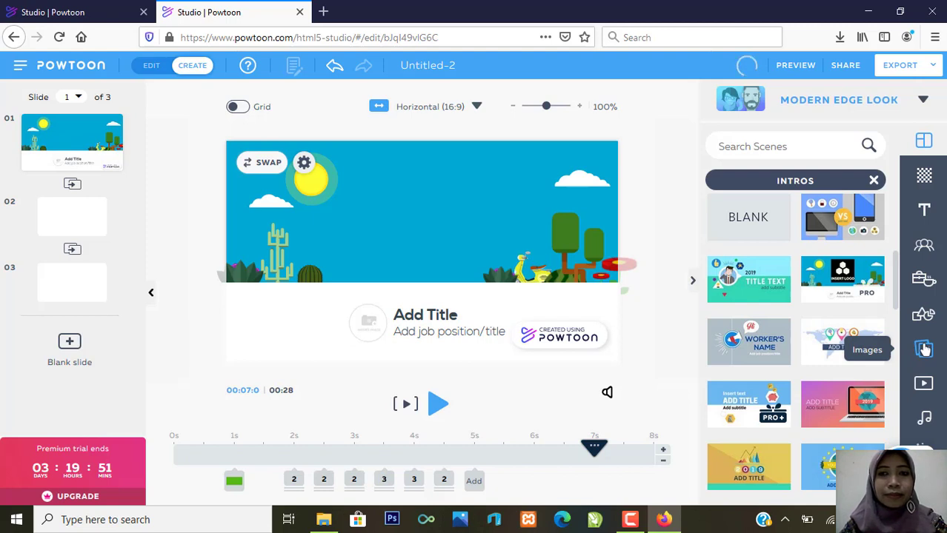
- Upload logo-unikal.jpg from the Downloads folder and insert it on slide 1
{"action": "left_click", "coordinate": [925, 351]}
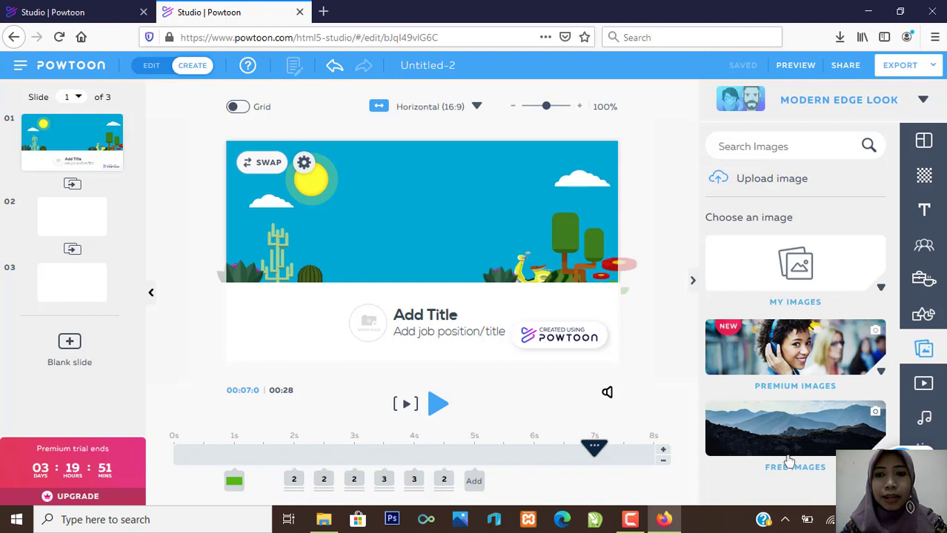
{"action": "left_click", "coordinate": [769, 180]}
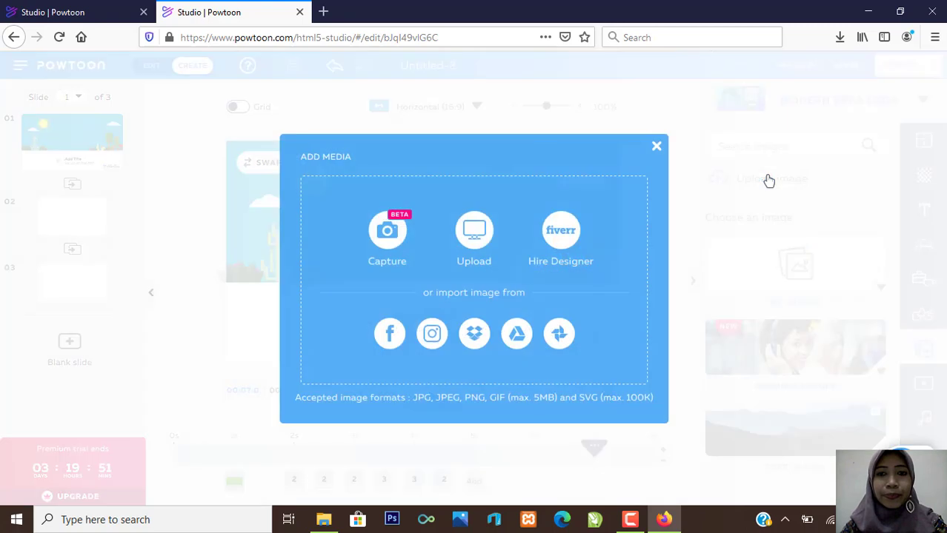
{"action": "left_click", "coordinate": [475, 234]}
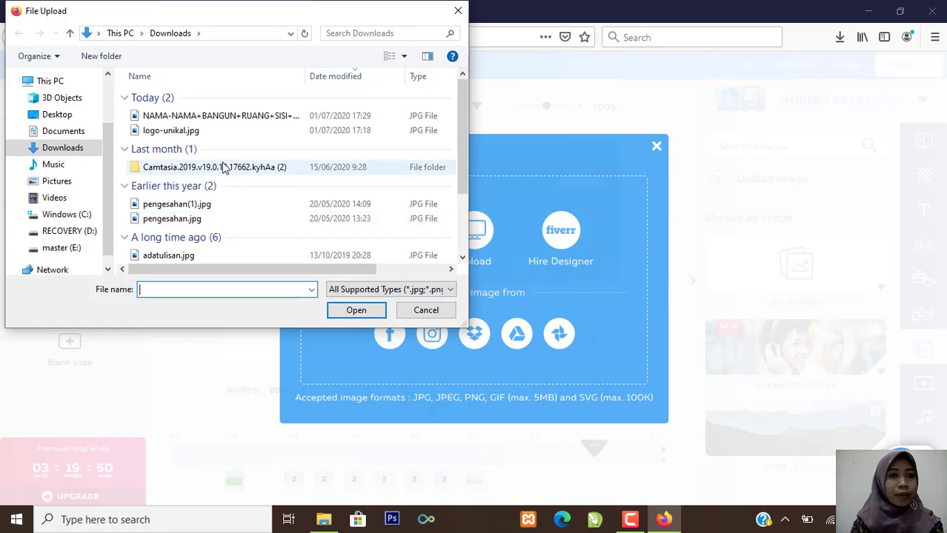
{"action": "left_click", "coordinate": [198, 131]}
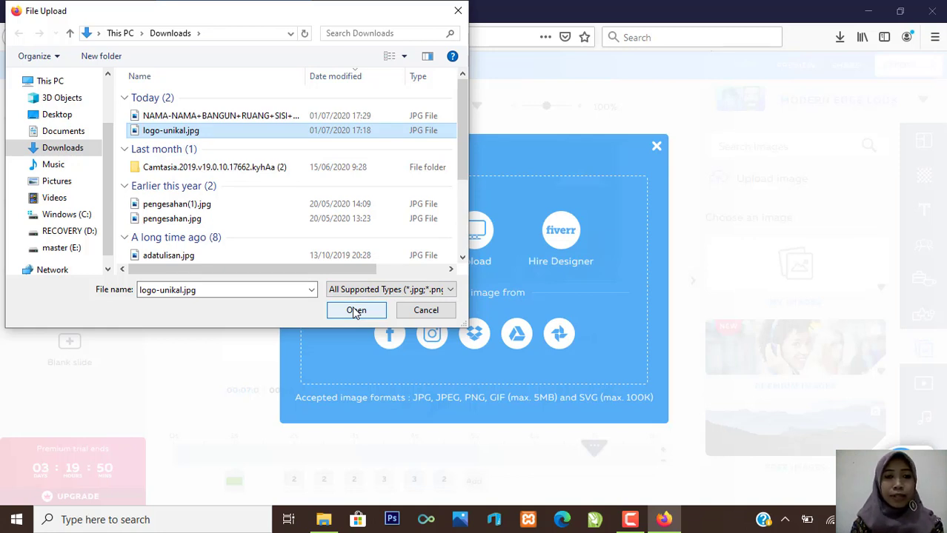
{"action": "left_click", "coordinate": [355, 311]}
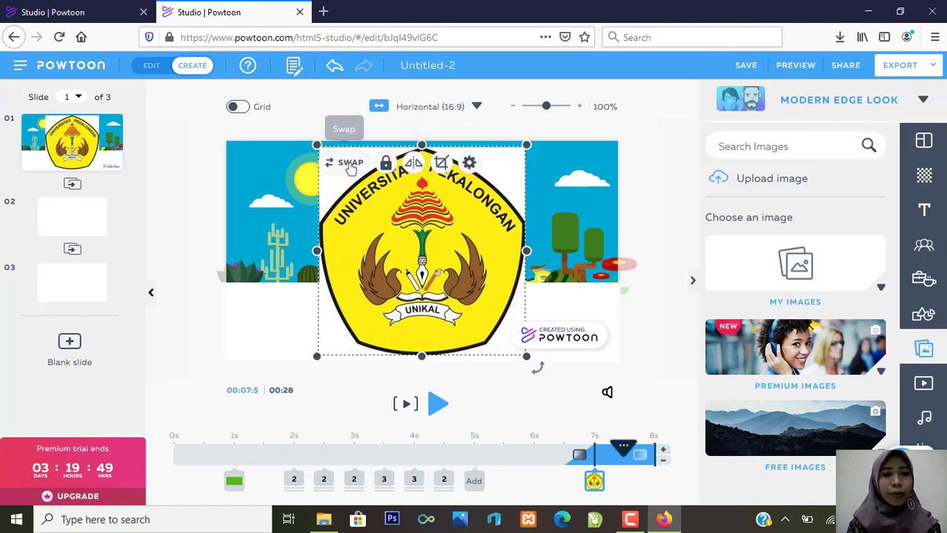
- Shrink the university logo on slide 1 to roughly a third of its inserted size
{"action": "left_click", "coordinate": [470, 164]}
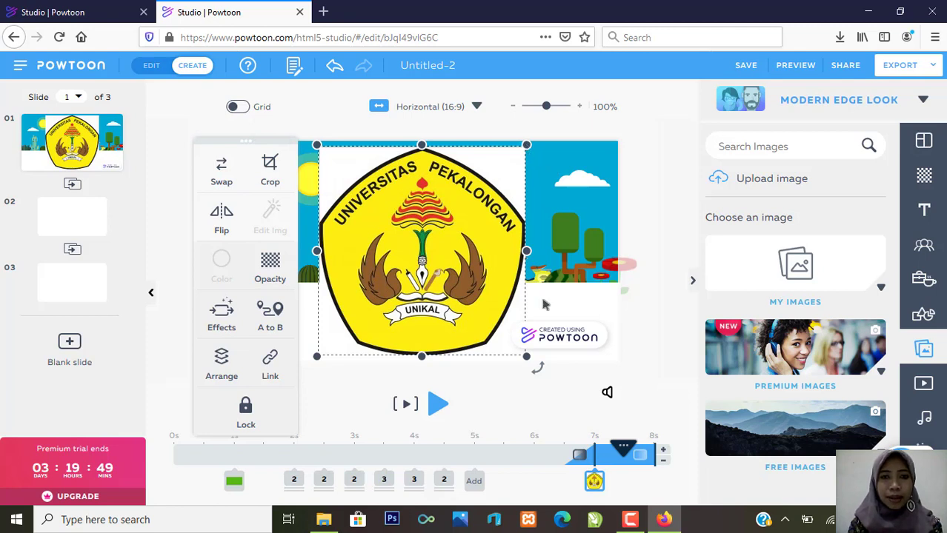
{"action": "left_click", "coordinate": [528, 154]}
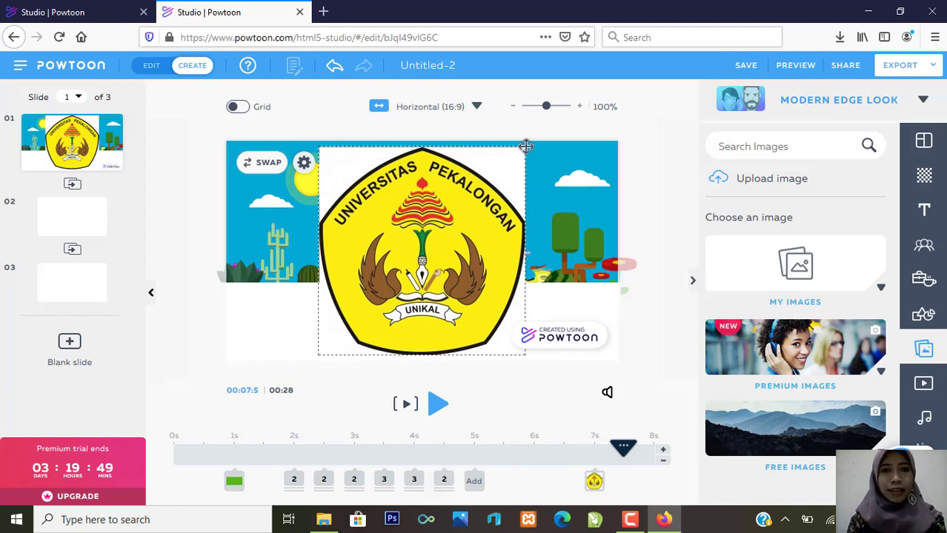
{"action": "left_click", "coordinate": [524, 147]}
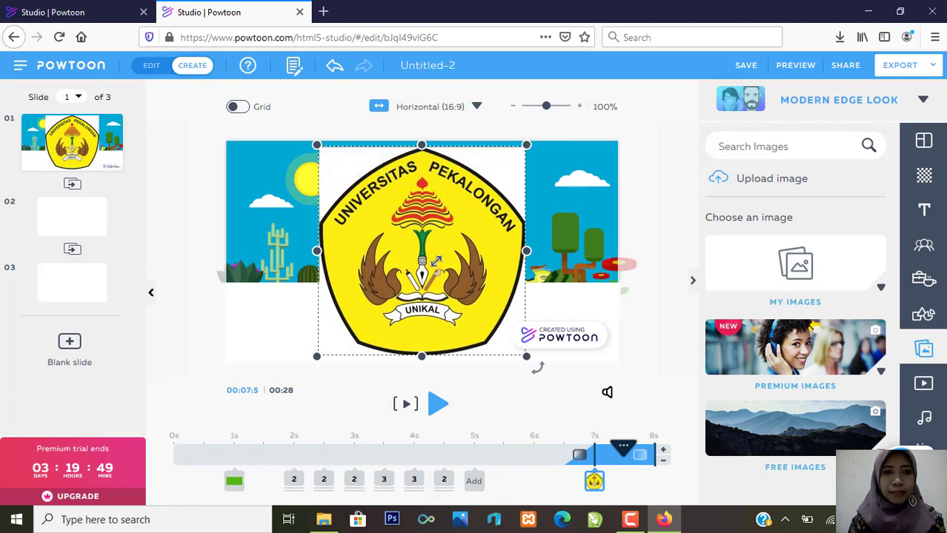
{"action": "left_click_drag", "start_coordinate": [436, 261], "coordinate": [434, 264]}
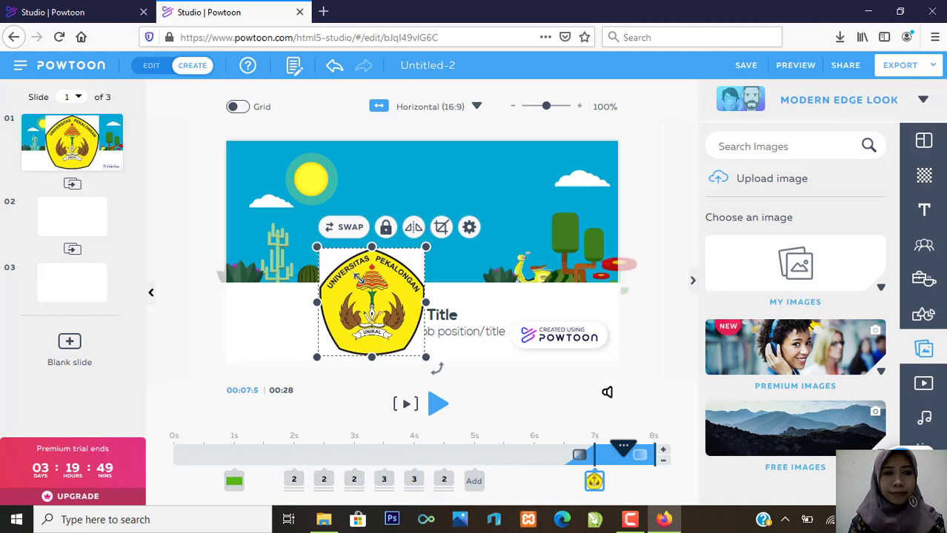
{"action": "left_click_drag", "start_coordinate": [360, 278], "coordinate": [358, 279]}
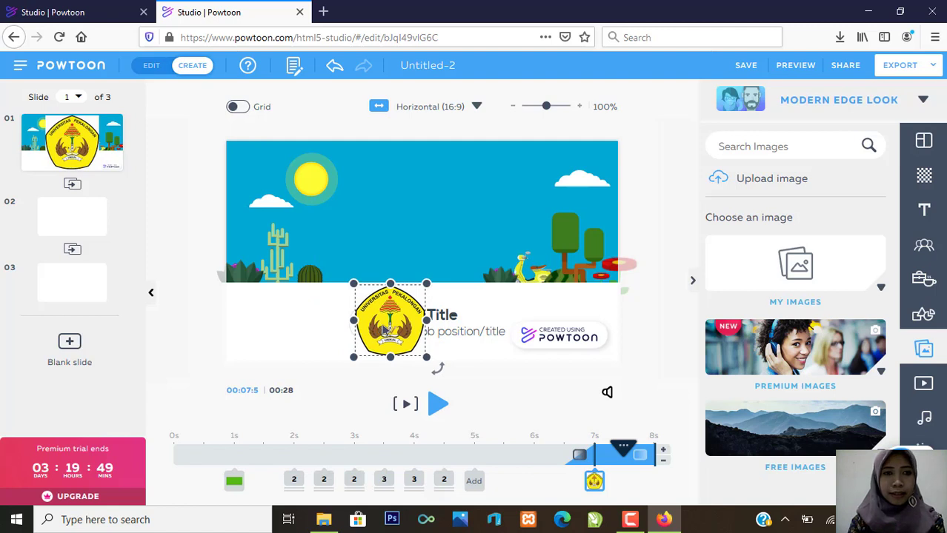
- Move the logo up into the blue area at the slide's centre, just above the Add Title text
{"action": "left_click", "coordinate": [386, 324]}
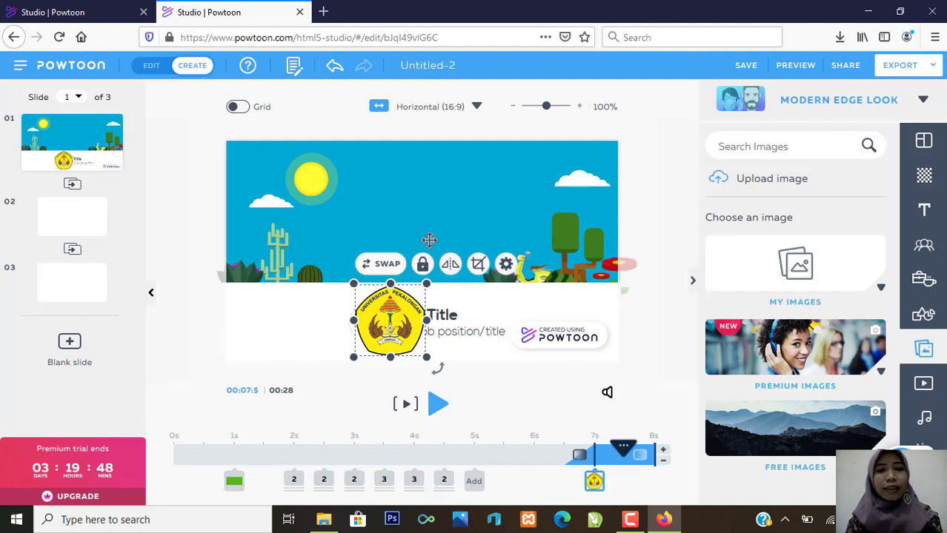
{"action": "key", "text": "Up"}
{"action": "key", "text": "Right"}
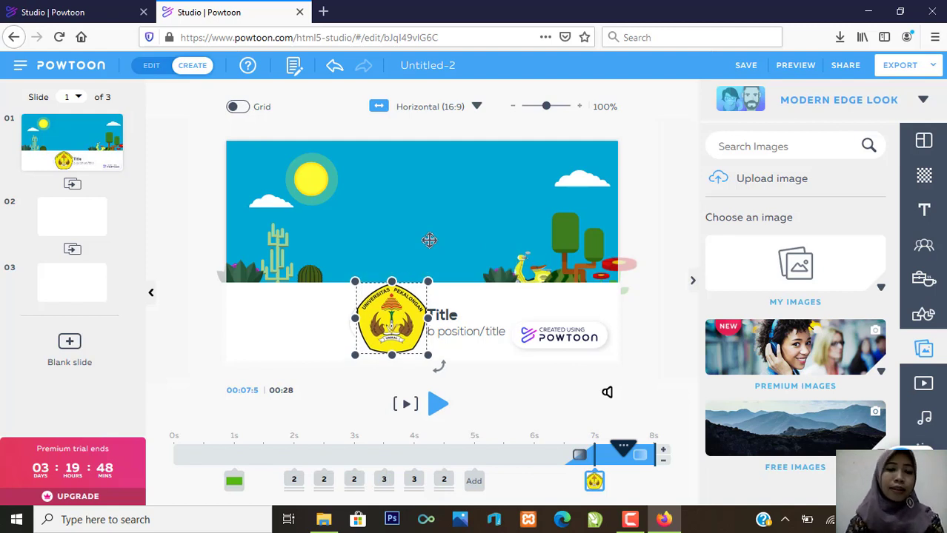
{"action": "left_click_drag", "start_coordinate": [392, 317], "coordinate": [429, 241]}
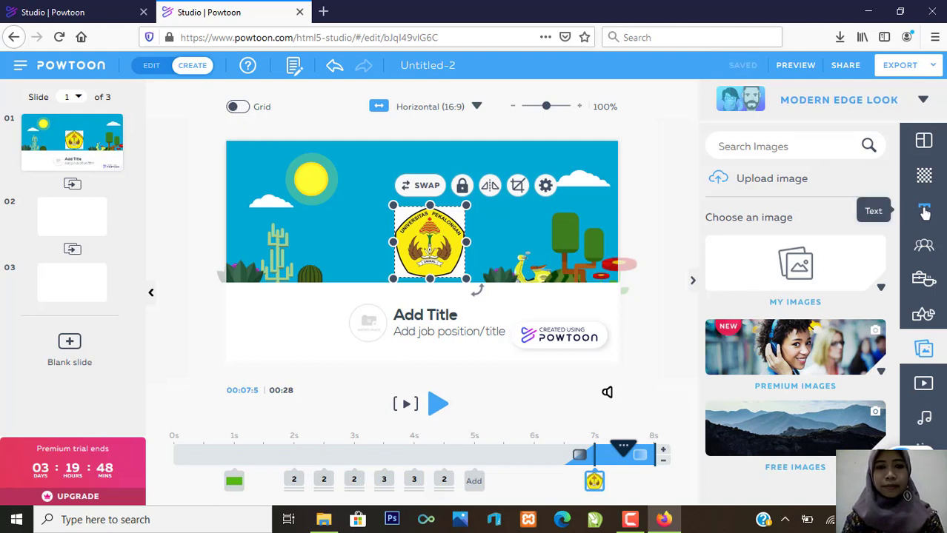
- Add a title text object to slide 1 and replace its placeholder with "Matematika"
{"action": "left_click", "coordinate": [925, 211]}
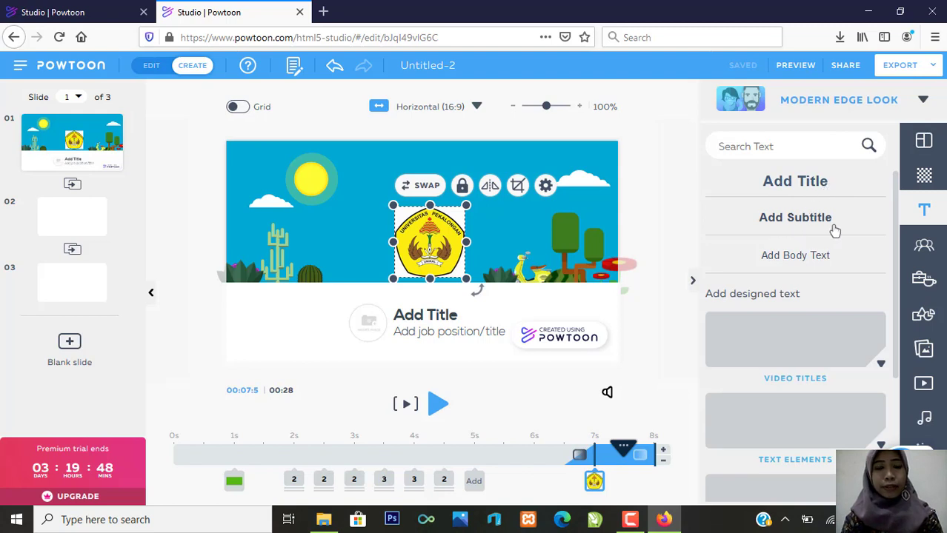
{"action": "left_click", "coordinate": [841, 273]}
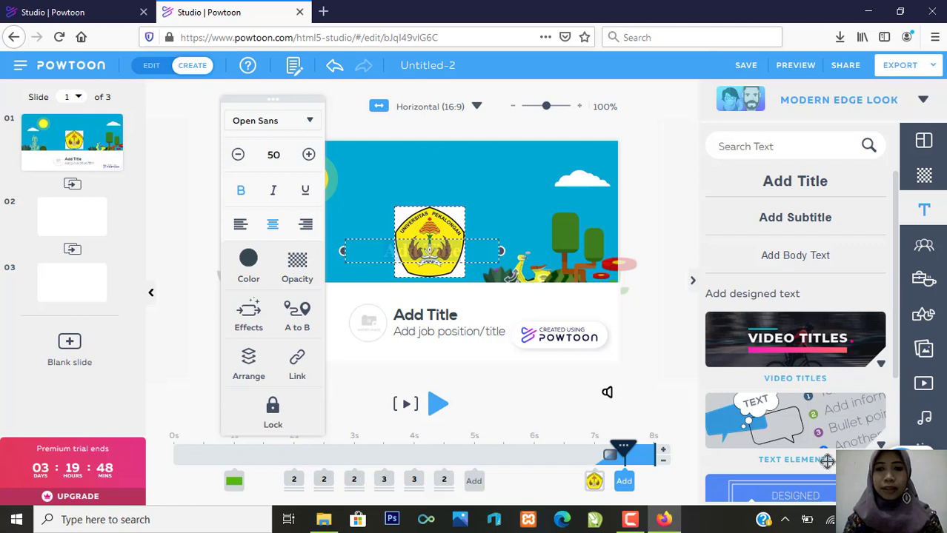
{"action": "double_click", "coordinate": [367, 244]}
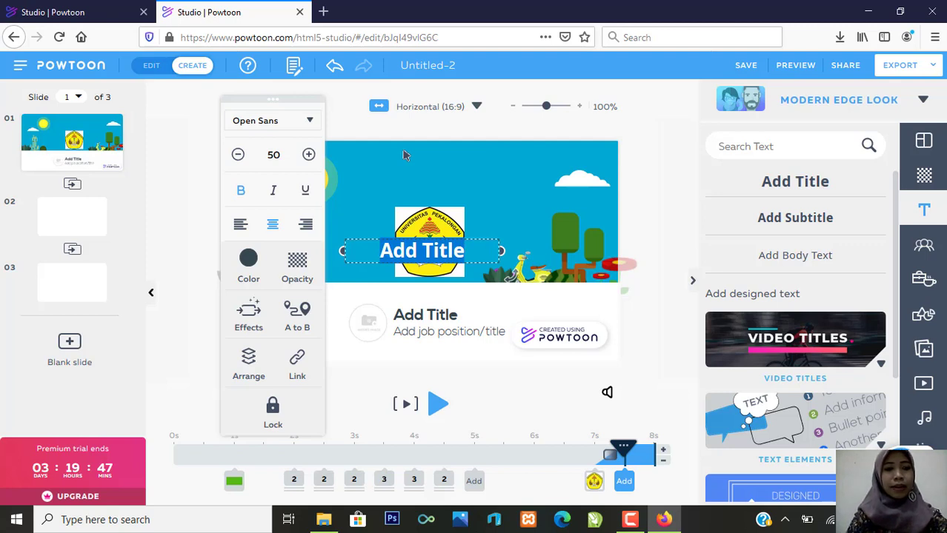
{"action": "key", "text": "BackSpace"}
{"action": "type", "text": "Ma"}
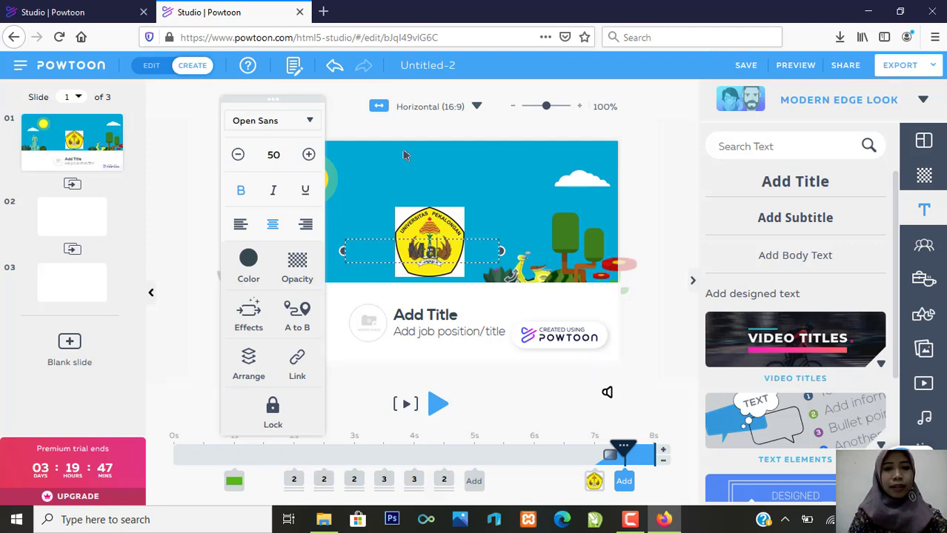
{"action": "type", "text": "tematika"}
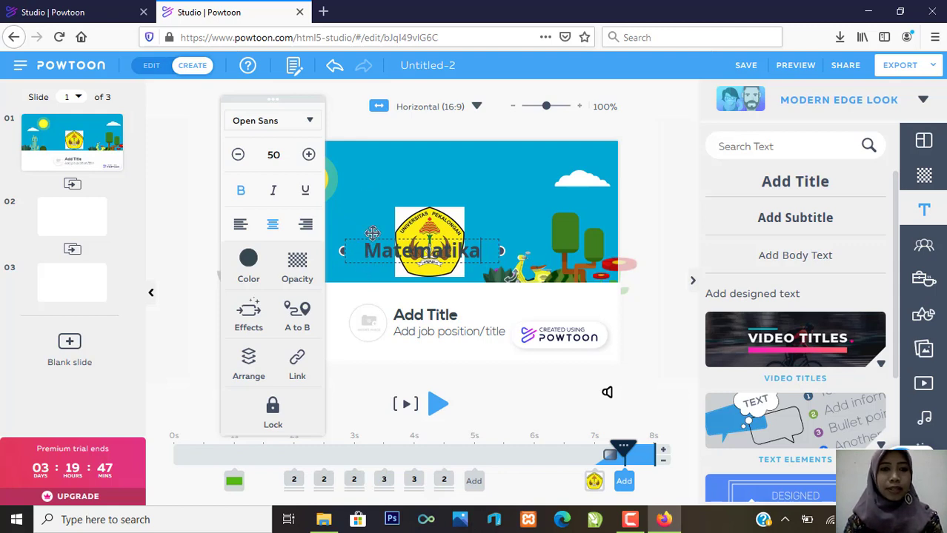
- Set the Matematika title's font size to 65 and move it up above the university logo on slide 1
{"action": "left_click", "coordinate": [390, 165]}
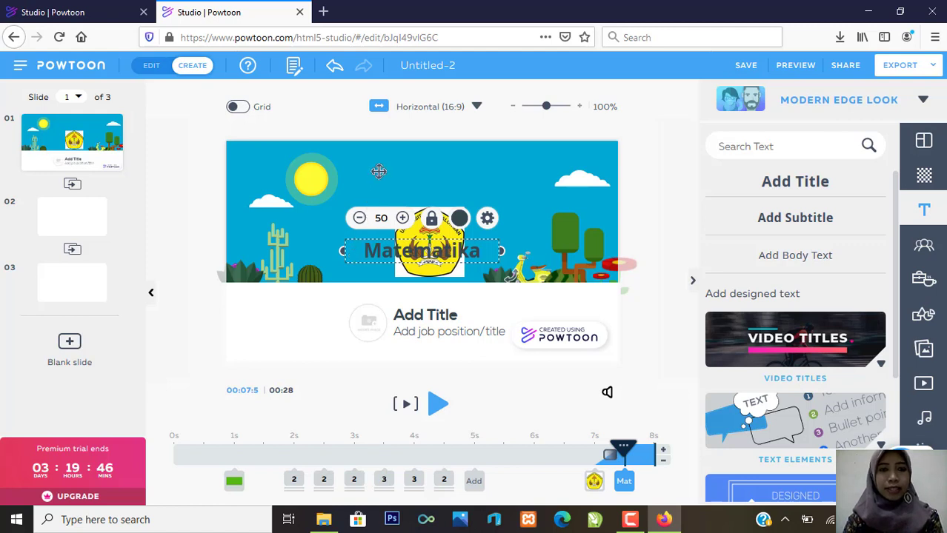
{"action": "left_click_drag", "start_coordinate": [431, 250], "coordinate": [408, 253]}
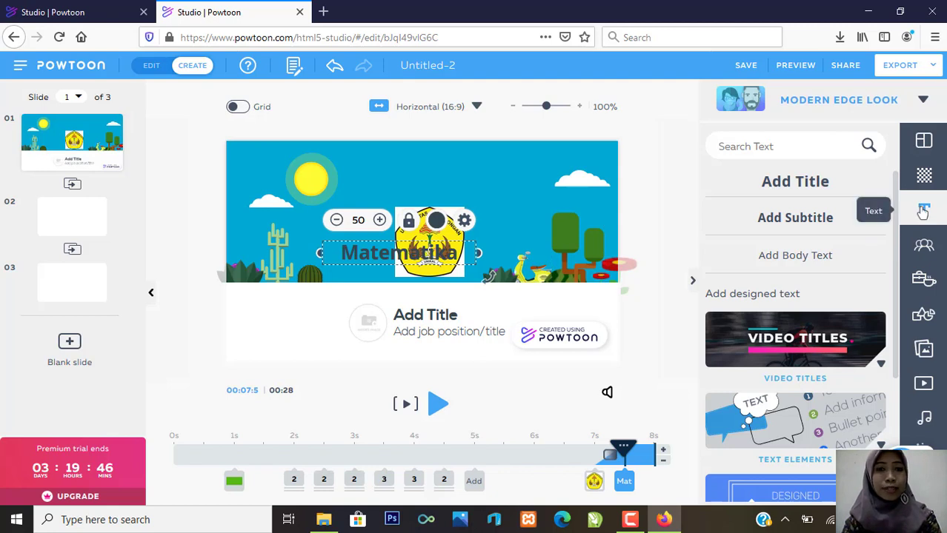
{"action": "double_click", "coordinate": [359, 221]}
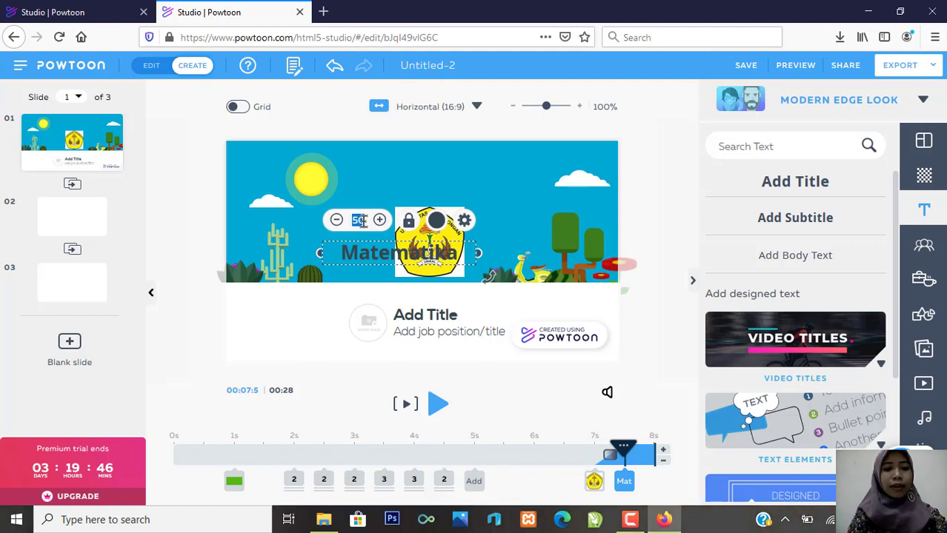
{"action": "left_click", "coordinate": [360, 221]}
{"action": "type", "text": "6"}
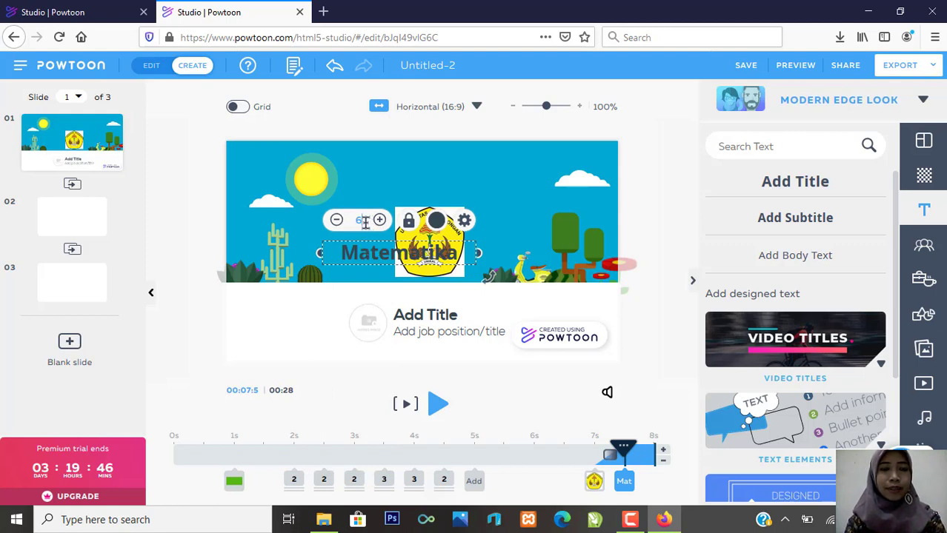
{"action": "type", "text": "5"}
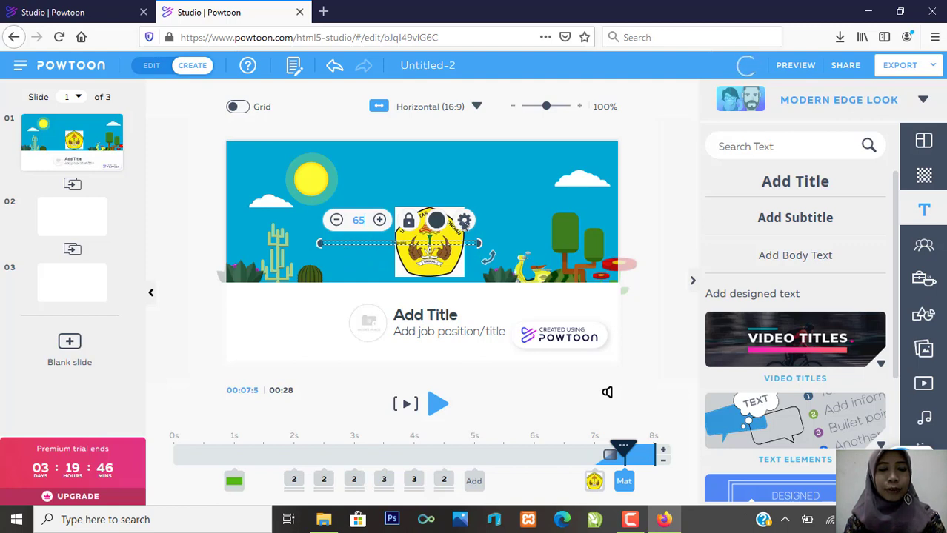
{"action": "type", "text": "Matematika"}
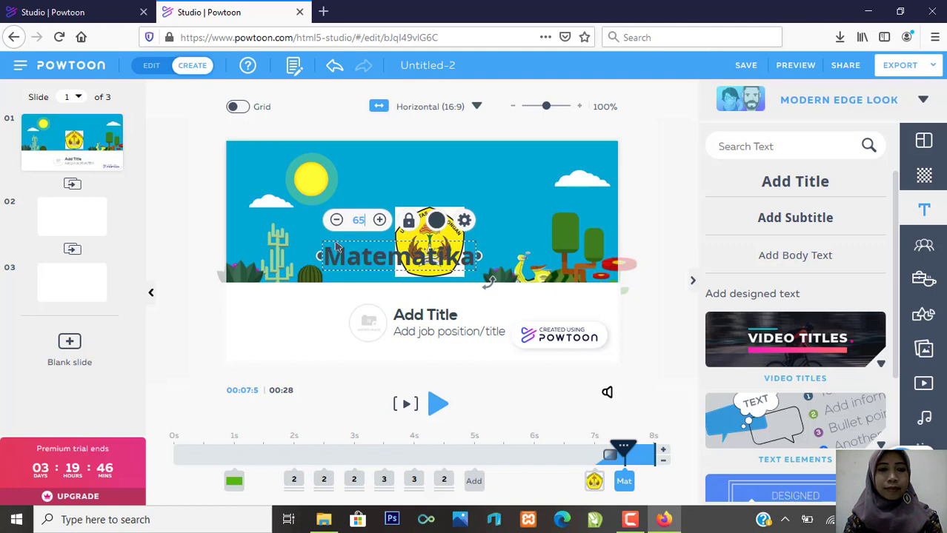
{"action": "left_click_drag", "start_coordinate": [331, 263], "coordinate": [332, 190]}
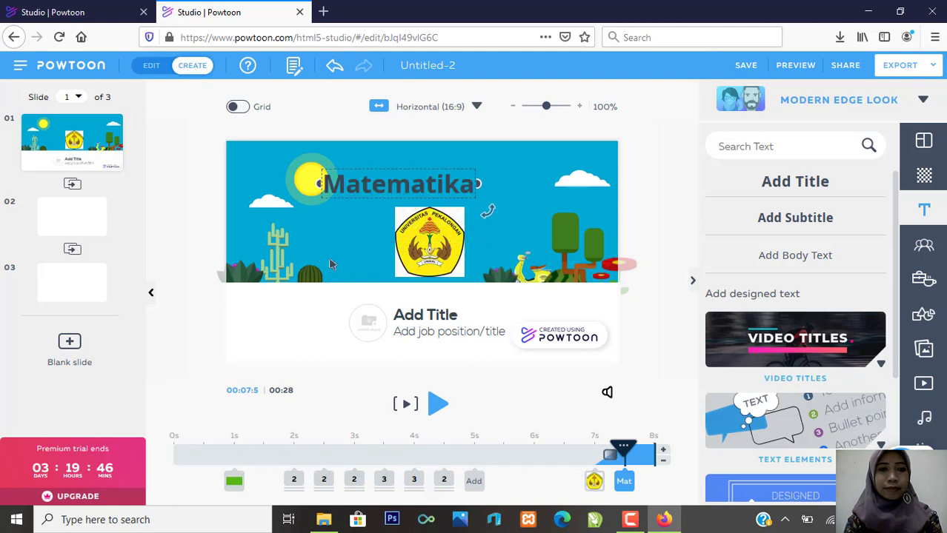
{"action": "left_click", "coordinate": [361, 187]}
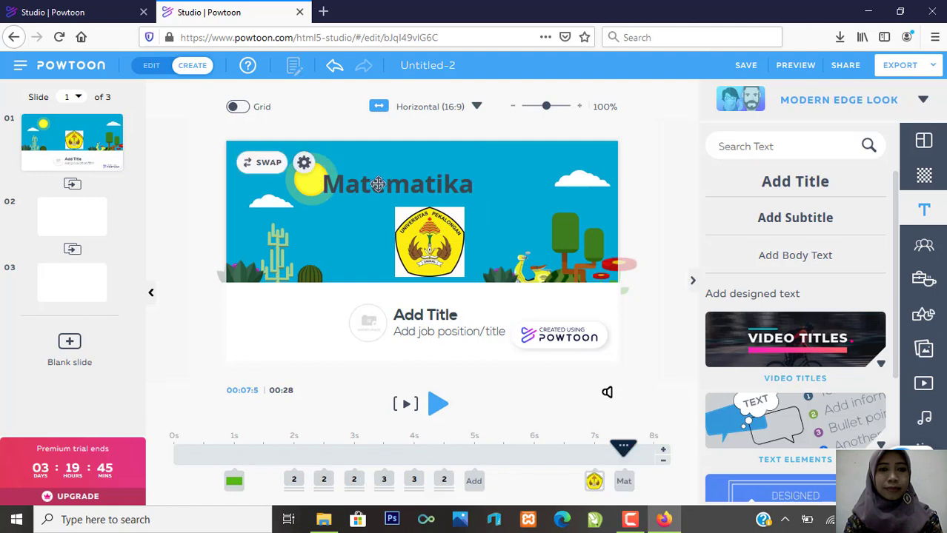
- Recolor the Matematika title on slide 1 to the basic red #FF1844
{"action": "left_click", "coordinate": [430, 176]}
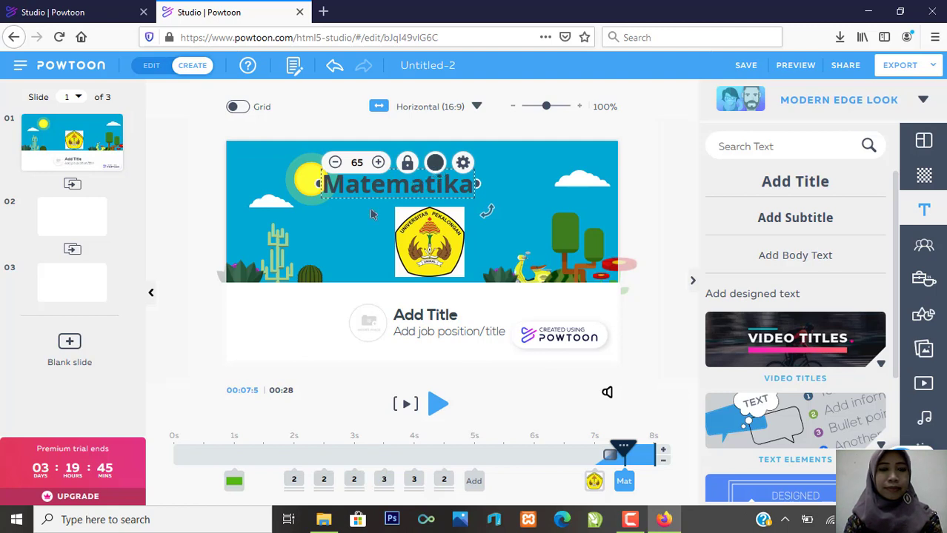
{"action": "left_click", "coordinate": [436, 163]}
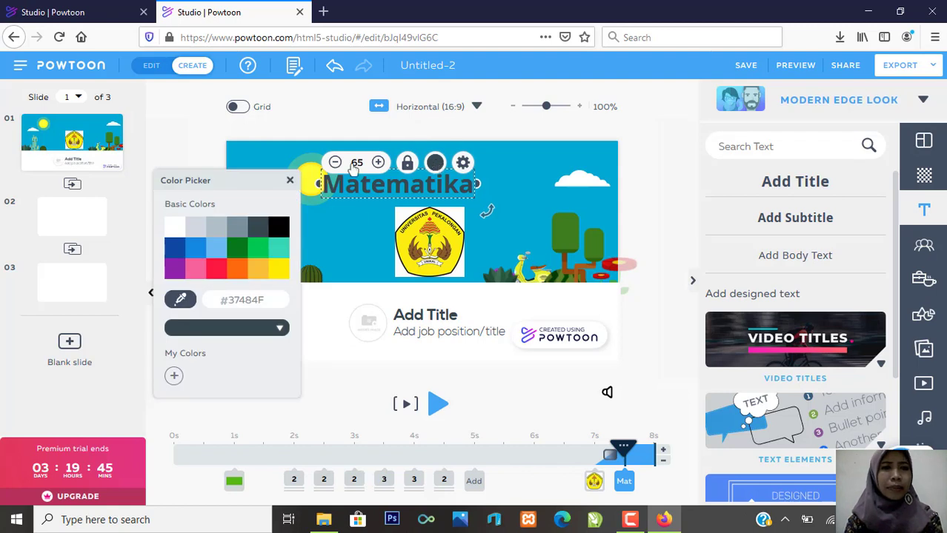
{"action": "left_click", "coordinate": [215, 271]}
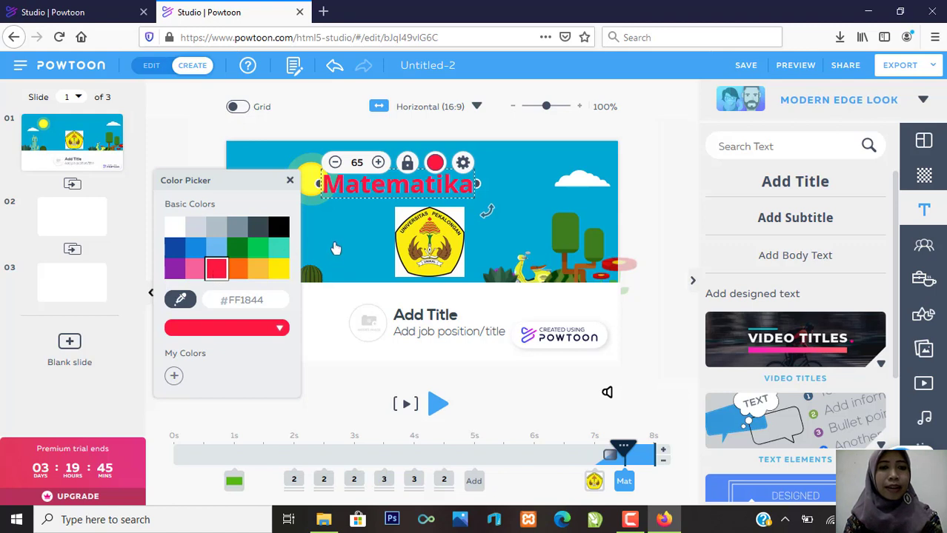
{"action": "left_click", "coordinate": [335, 247]}
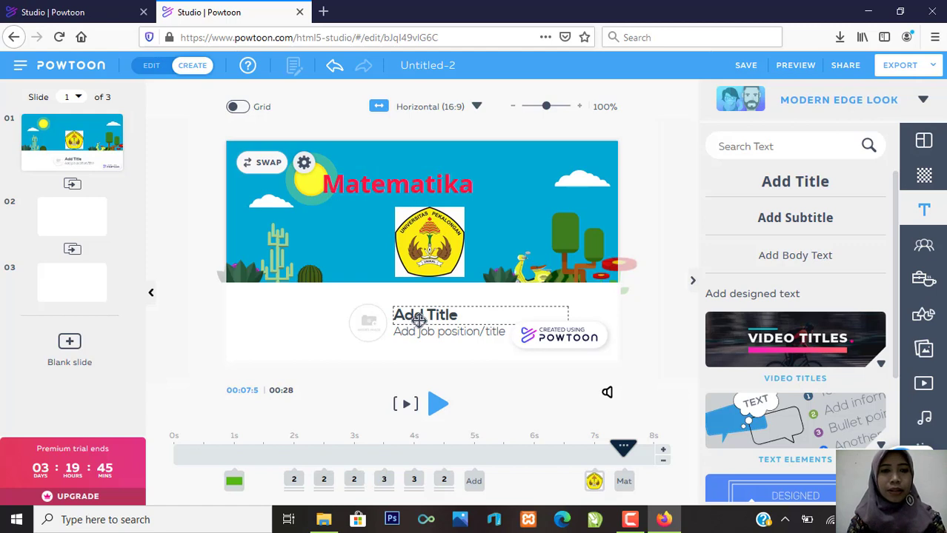
- Delete the unused Add Title placeholder from the white area of slide 1
{"action": "left_click", "coordinate": [472, 320]}
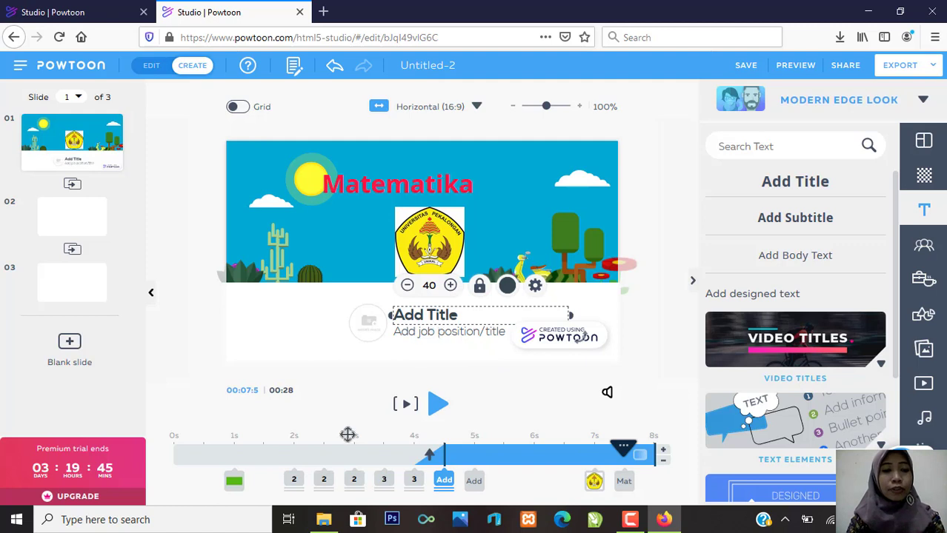
{"action": "key", "text": "Delete"}
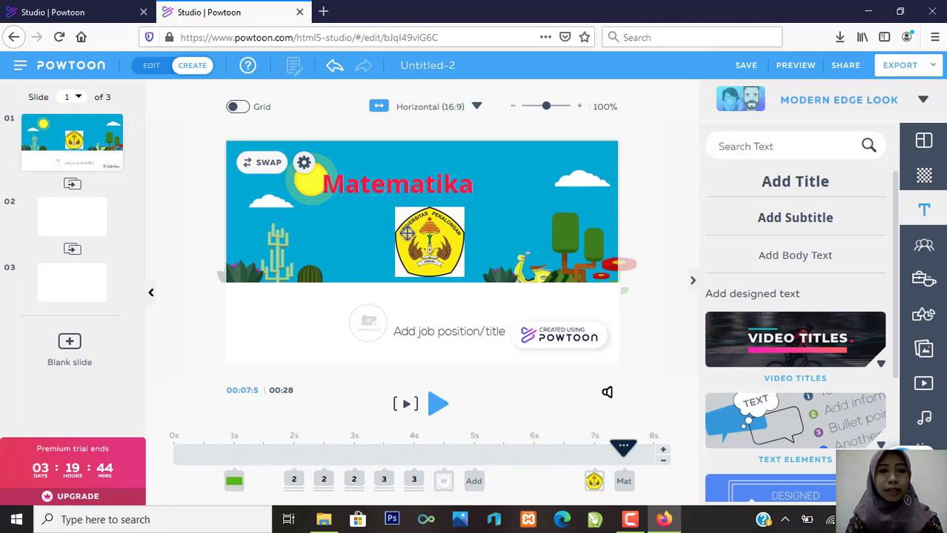
{"action": "left_click", "coordinate": [417, 232]}
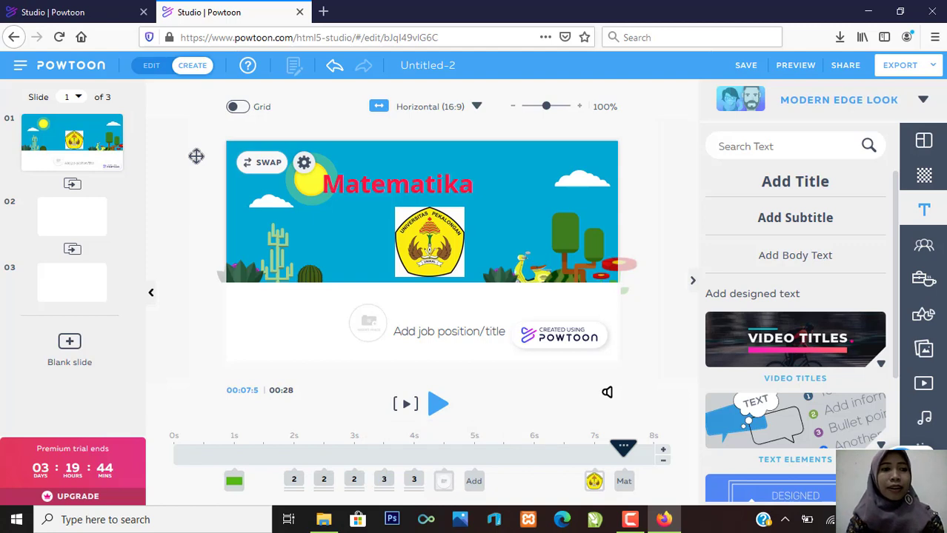
- Give slide 2 the Locations background with the green hill, blue buildings and small tree
{"action": "left_click", "coordinate": [67, 231]}
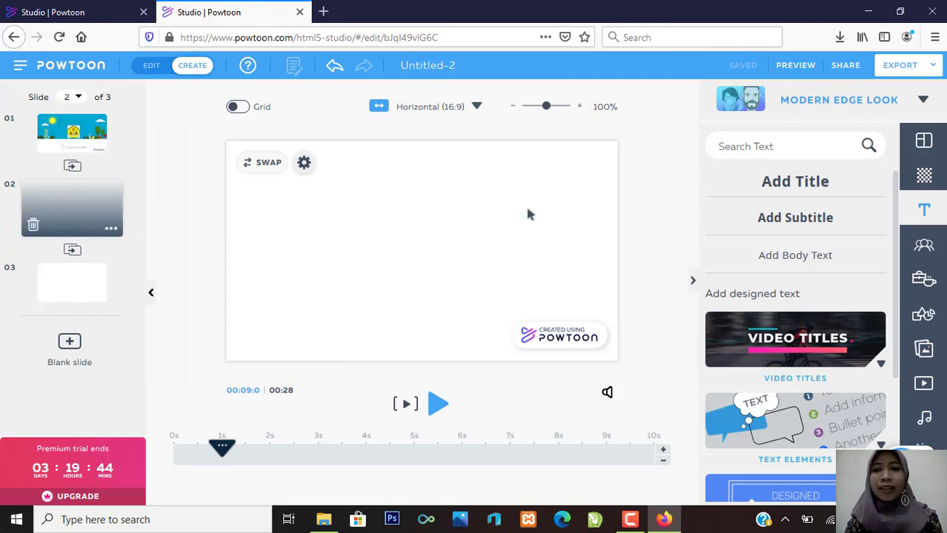
{"action": "left_click", "coordinate": [924, 175]}
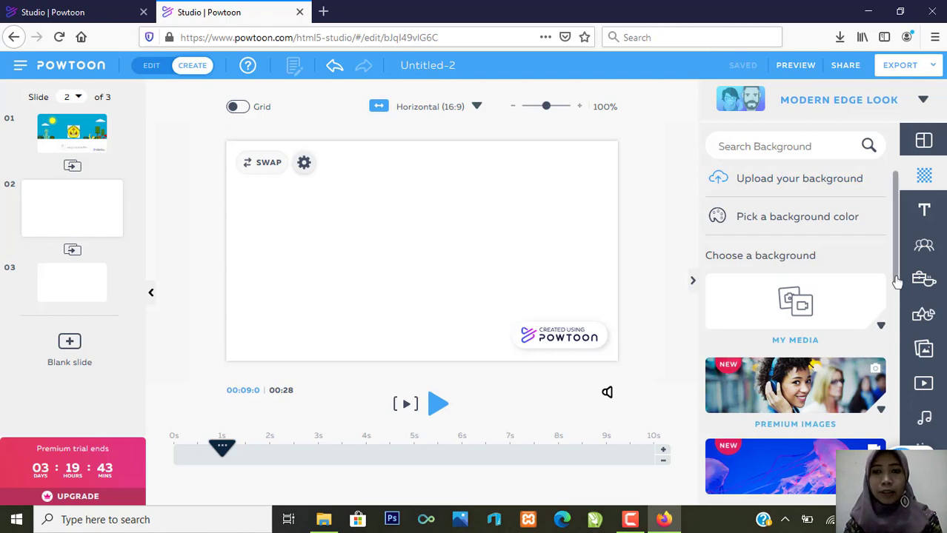
{"action": "left_click_drag", "start_coordinate": [897, 284], "coordinate": [898, 430]}
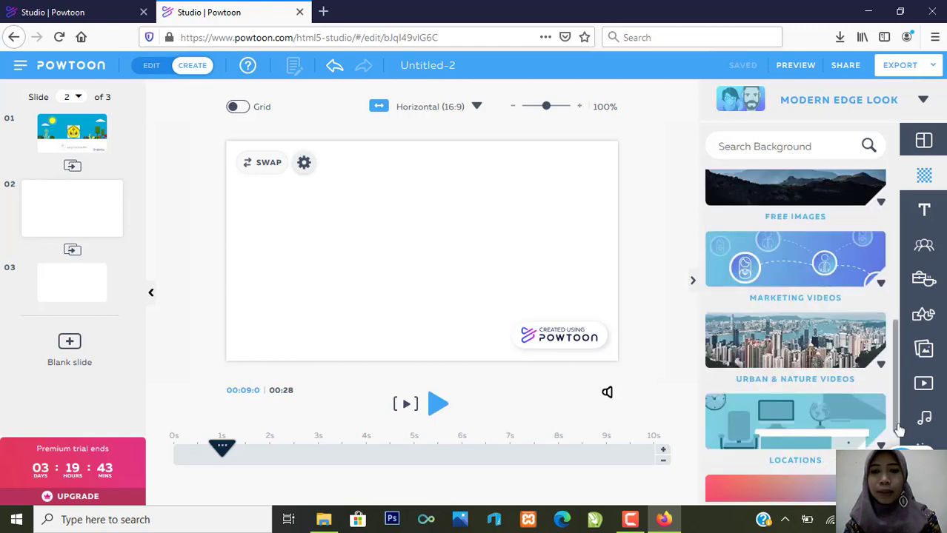
{"action": "left_click", "coordinate": [821, 422]}
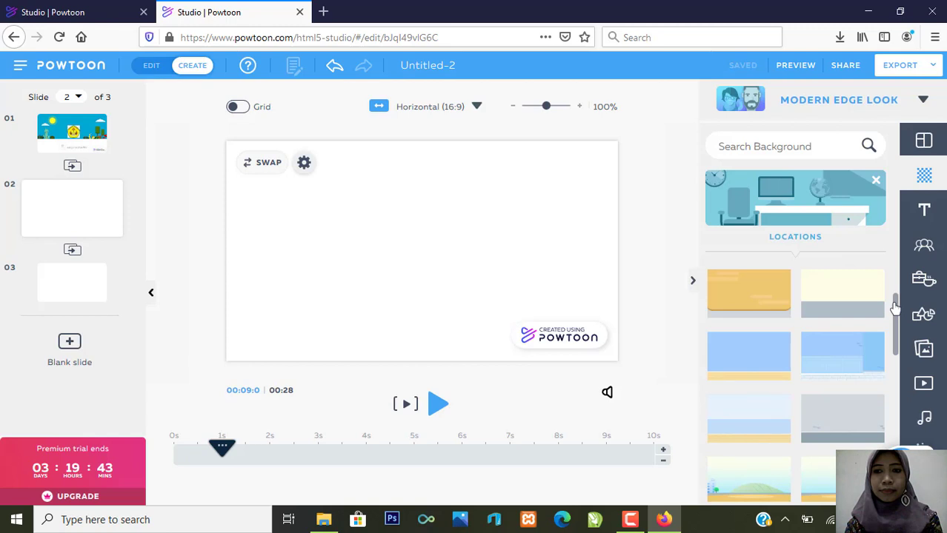
{"action": "left_click_drag", "start_coordinate": [895, 307], "coordinate": [897, 328]}
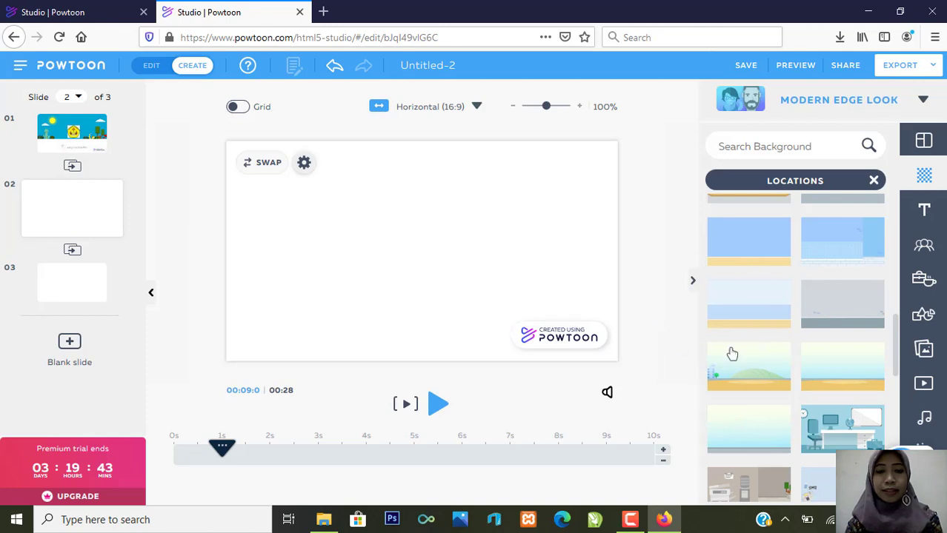
{"action": "left_click", "coordinate": [732, 354]}
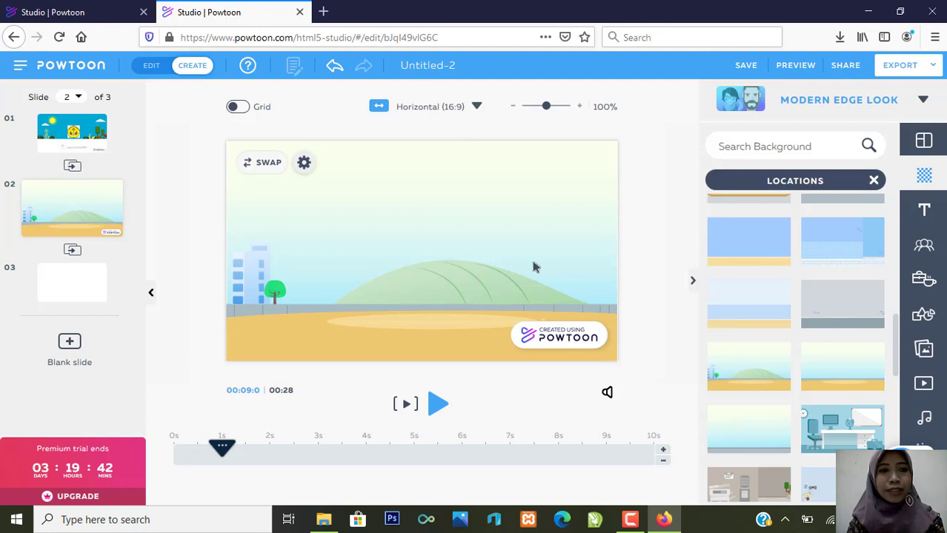
- Add a title to slide 2 and replace its placeholder text with "Belajar Matematika sangat menyenangkan"
{"action": "left_click", "coordinate": [926, 212]}
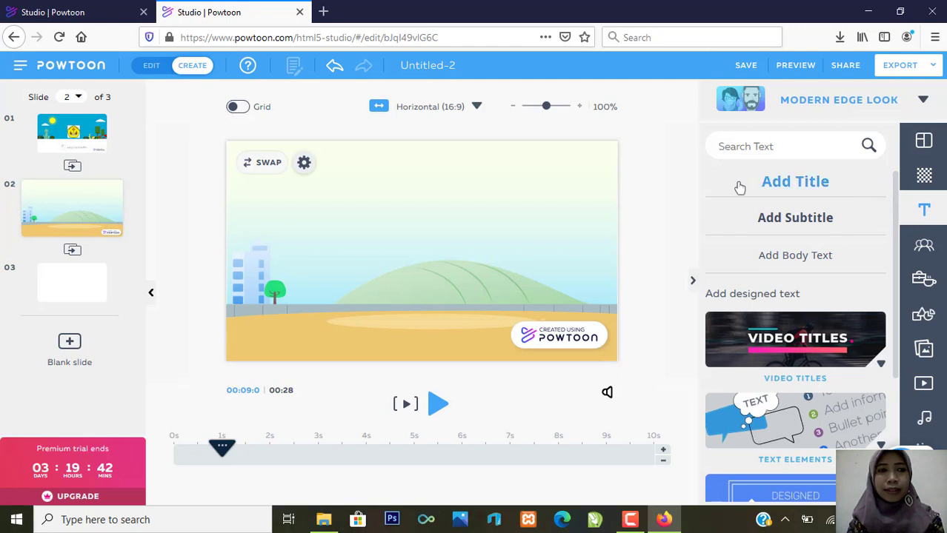
{"action": "left_click", "coordinate": [783, 182]}
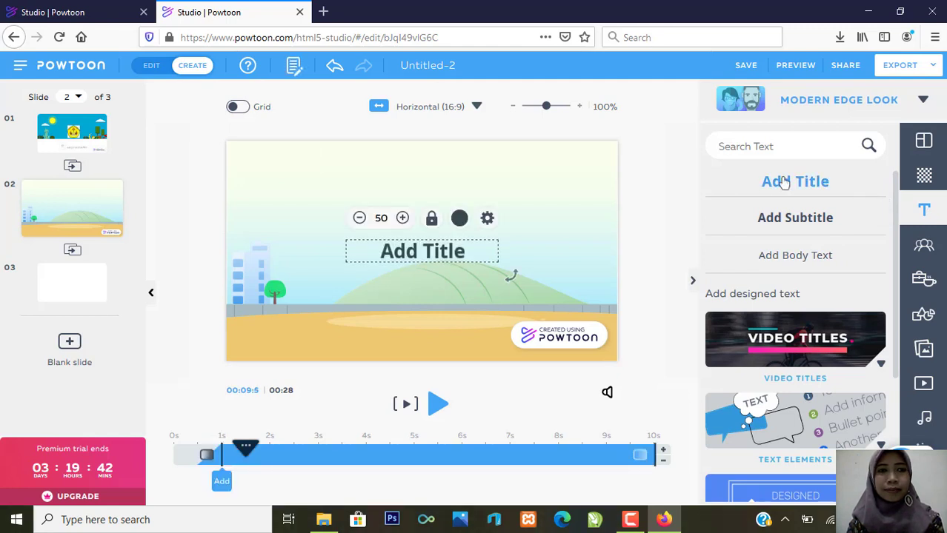
{"action": "left_click", "coordinate": [384, 254]}
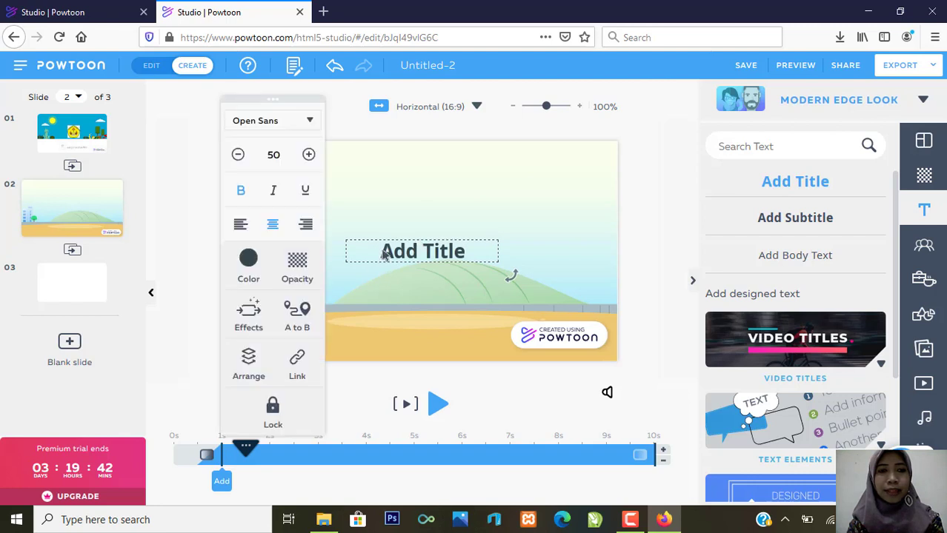
{"action": "double_click", "coordinate": [384, 254]}
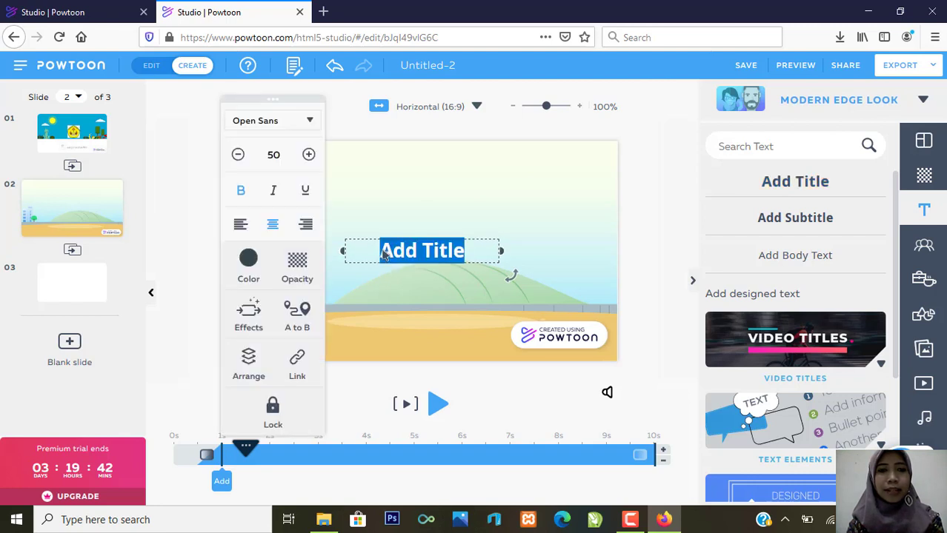
{"action": "left_click_drag", "start_coordinate": [383, 254], "coordinate": [424, 298]}
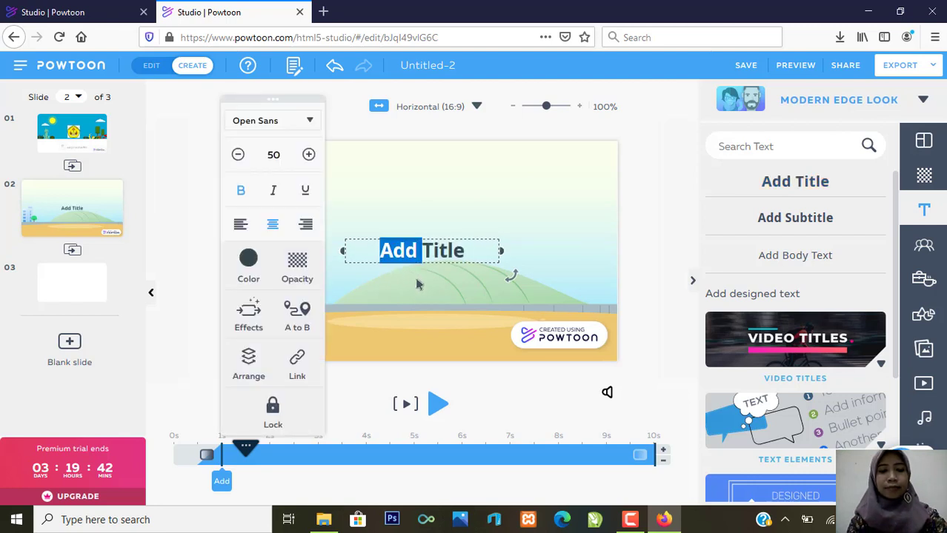
{"action": "key", "text": "shift+Right"}
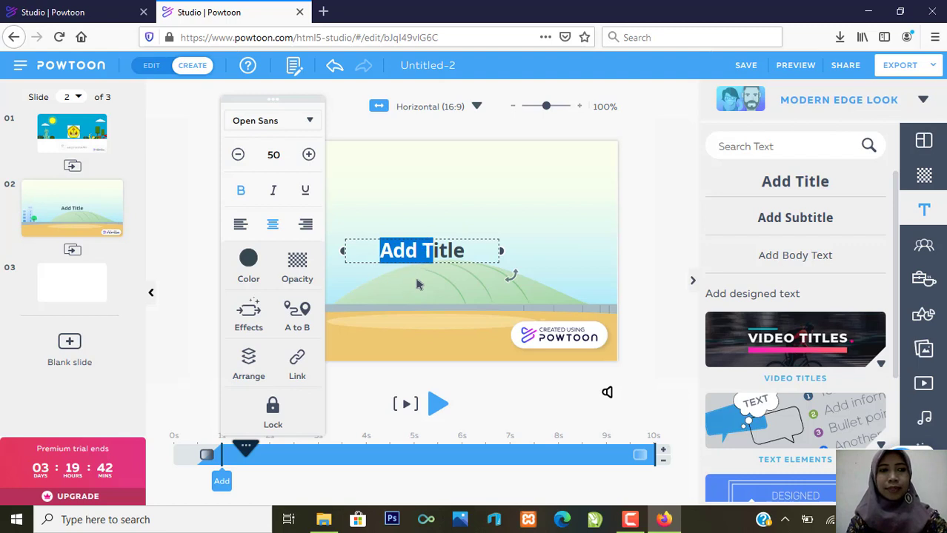
{"action": "key", "text": "shift+Right"}
{"action": "key", "text": "shift+Right"}
{"action": "key", "text": "shift+Right"}
{"action": "key", "text": "shift+Right"}
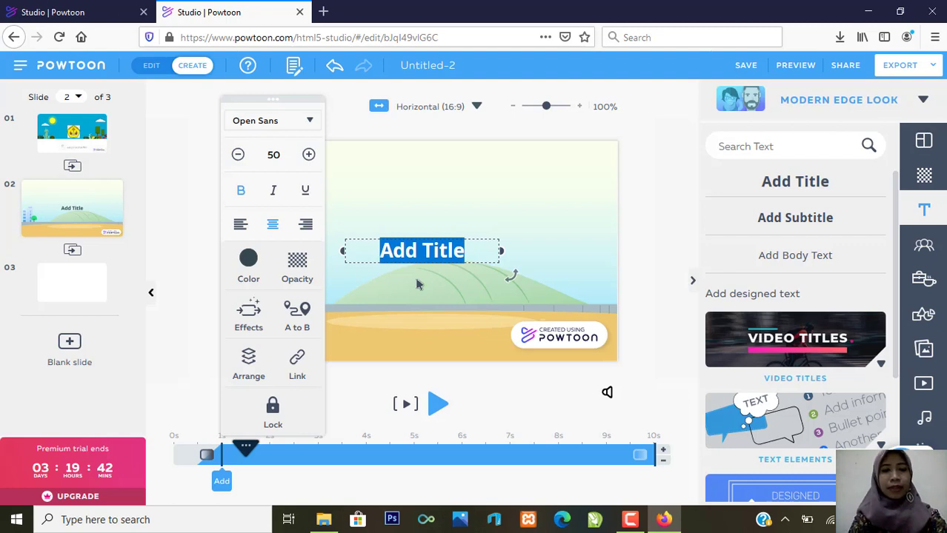
{"action": "type", "text": "a"}
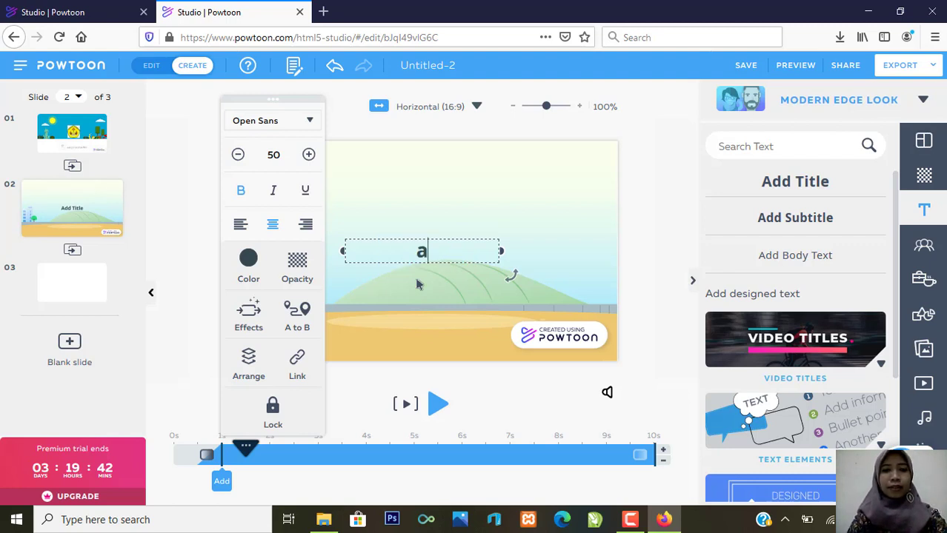
{"action": "key", "text": "BackSpace"}
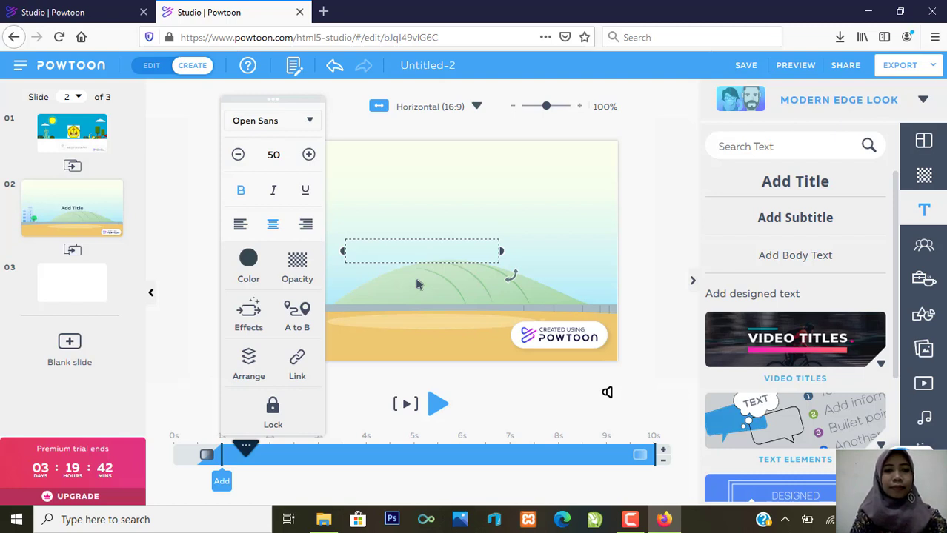
{"action": "type", "text": "ajar"}
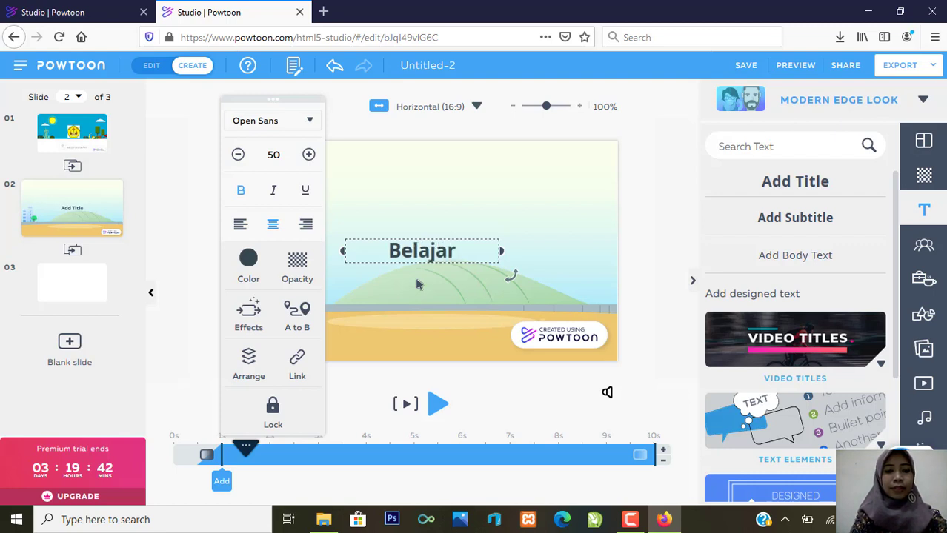
{"action": "type", "text": " Mate"}
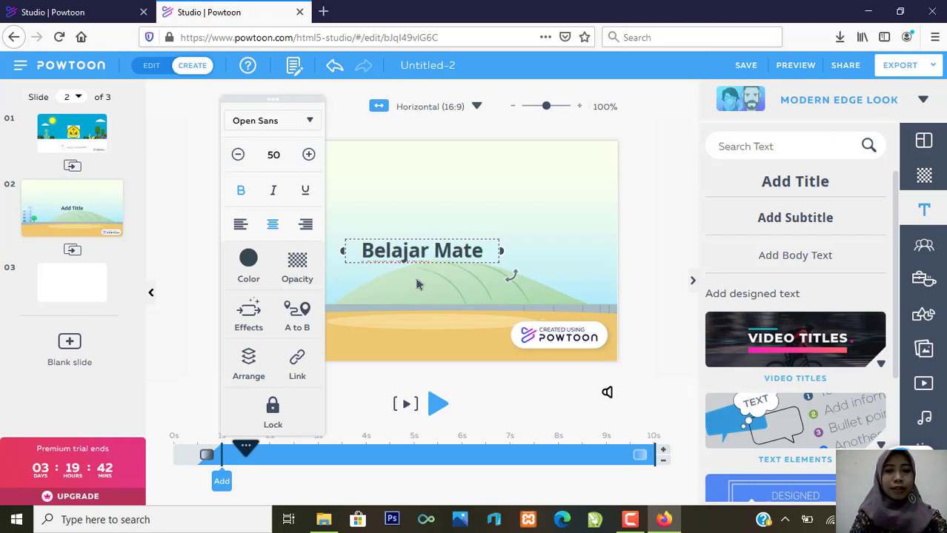
{"action": "type", "text": "mat"}
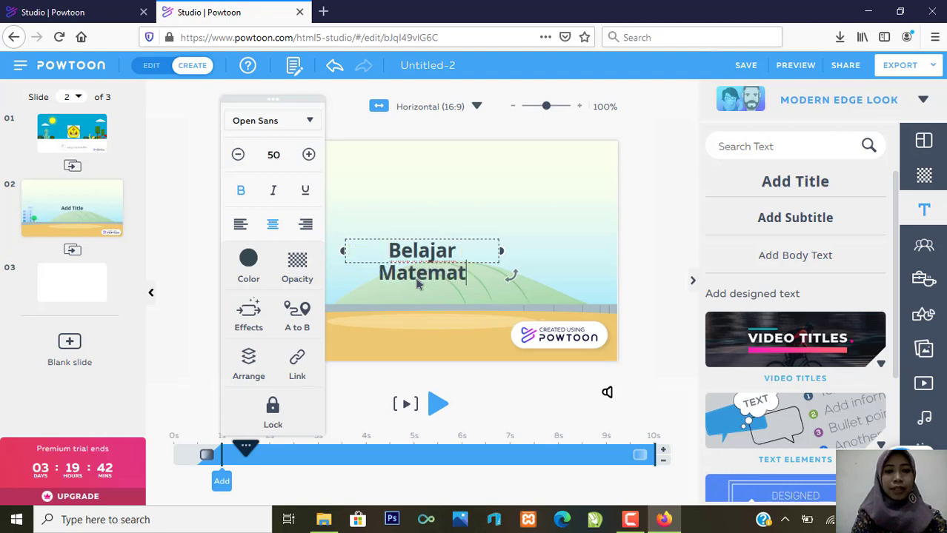
{"action": "type", "text": "ik"}
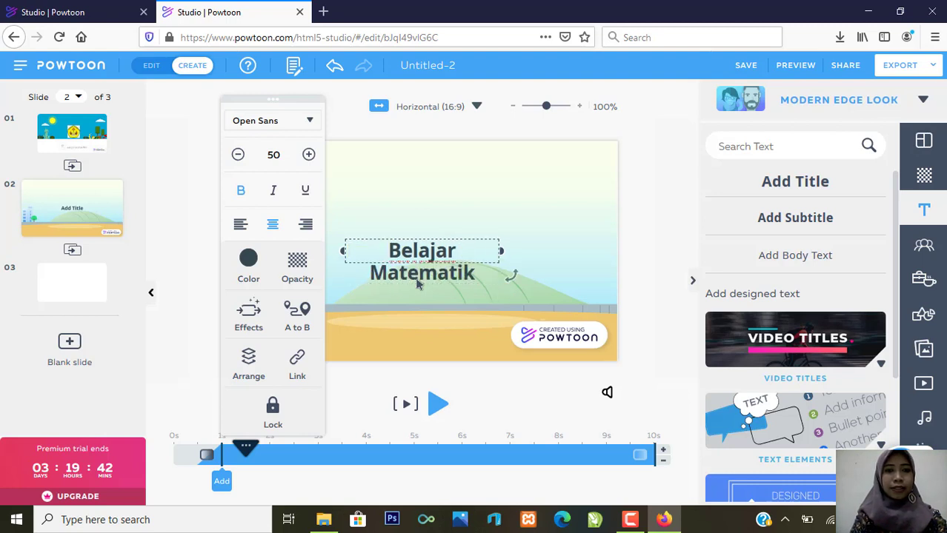
{"action": "type", "text": "a s"}
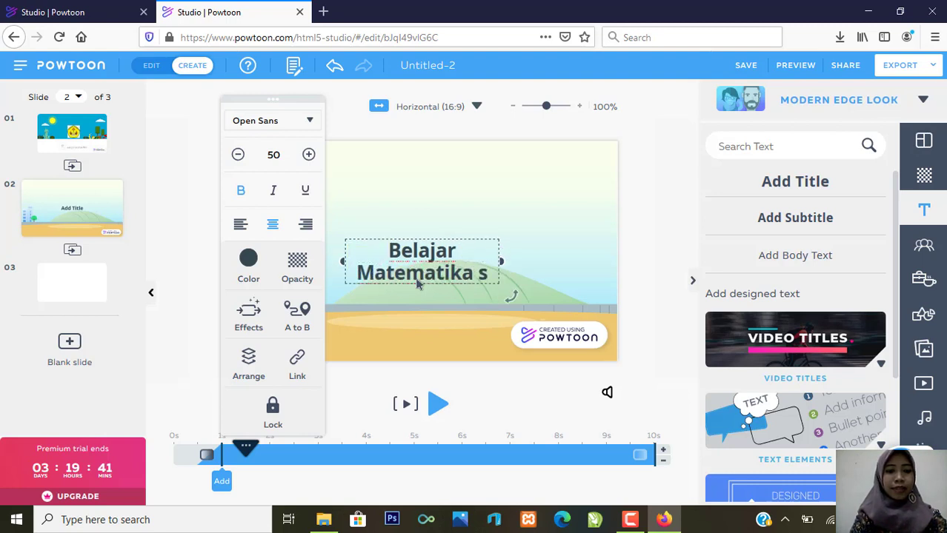
{"action": "type", "text": "ang"}
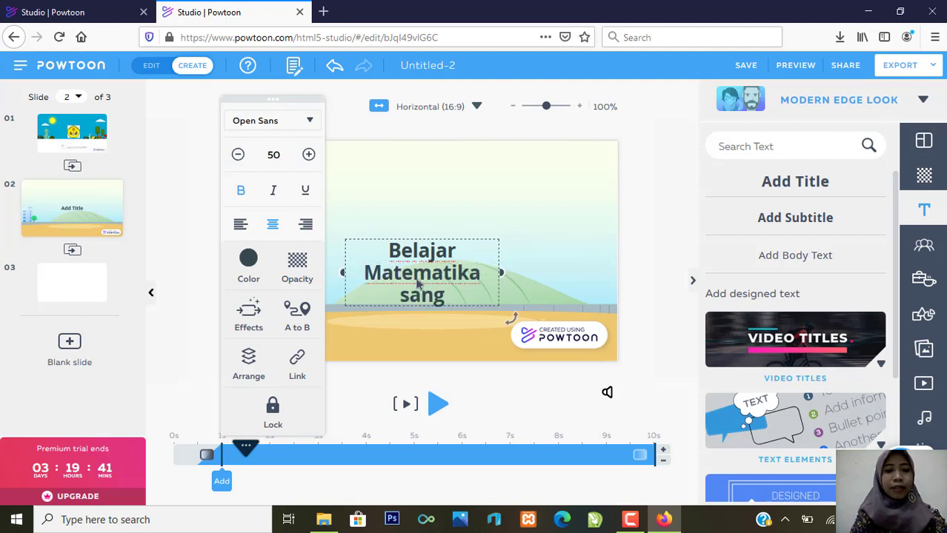
{"action": "type", "text": "at meny"}
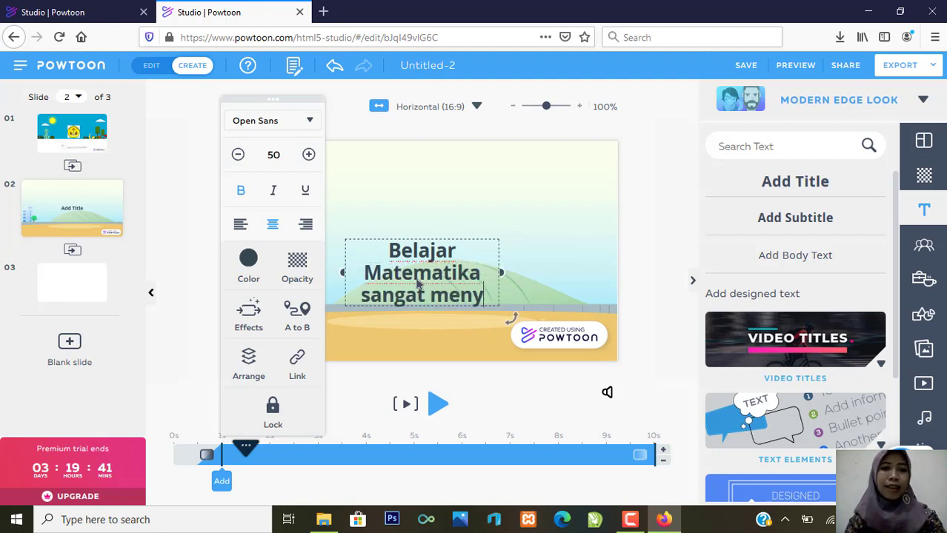
{"action": "type", "text": "enang"}
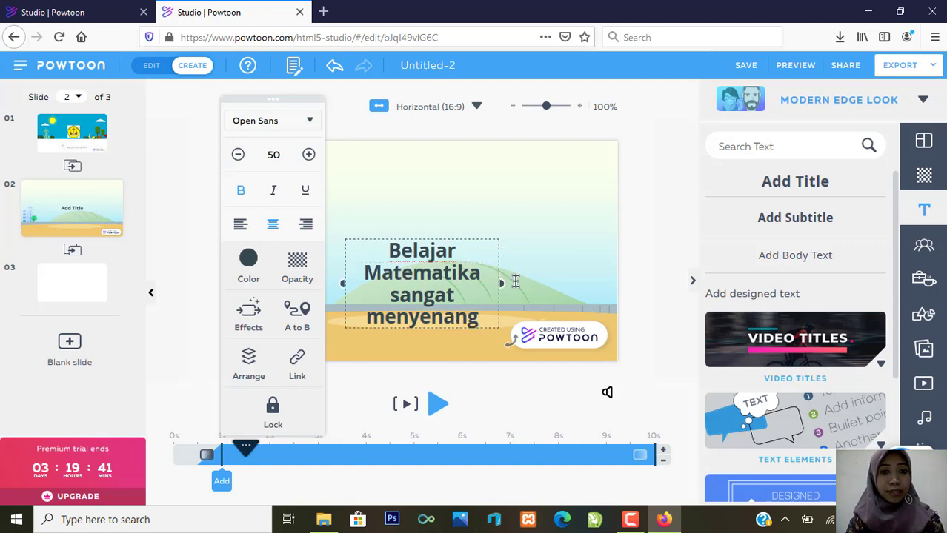
{"action": "type", "text": "kan"}
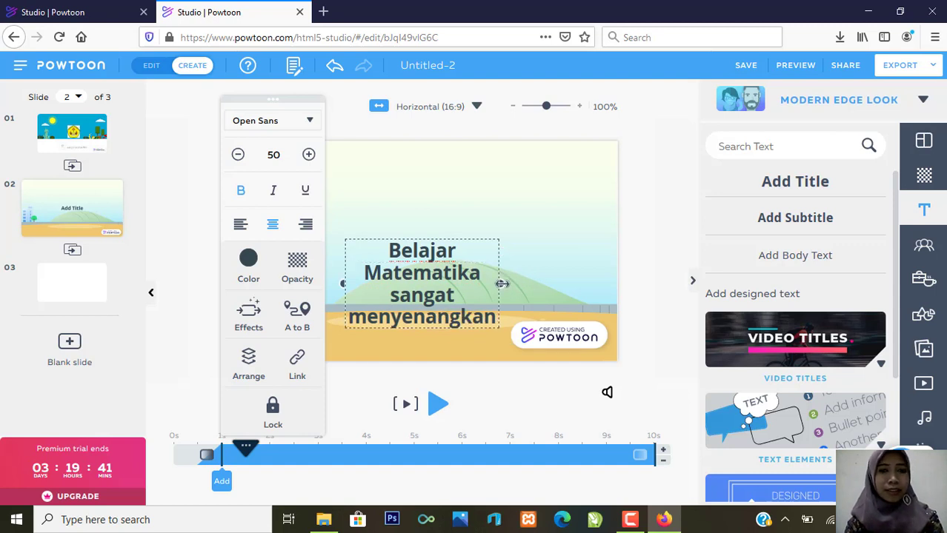
- Widen slide 2's title box to fit the text on three lines and move it to the slide's upper left, above the buildings
{"action": "left_click_drag", "start_coordinate": [501, 284], "coordinate": [535, 279]}
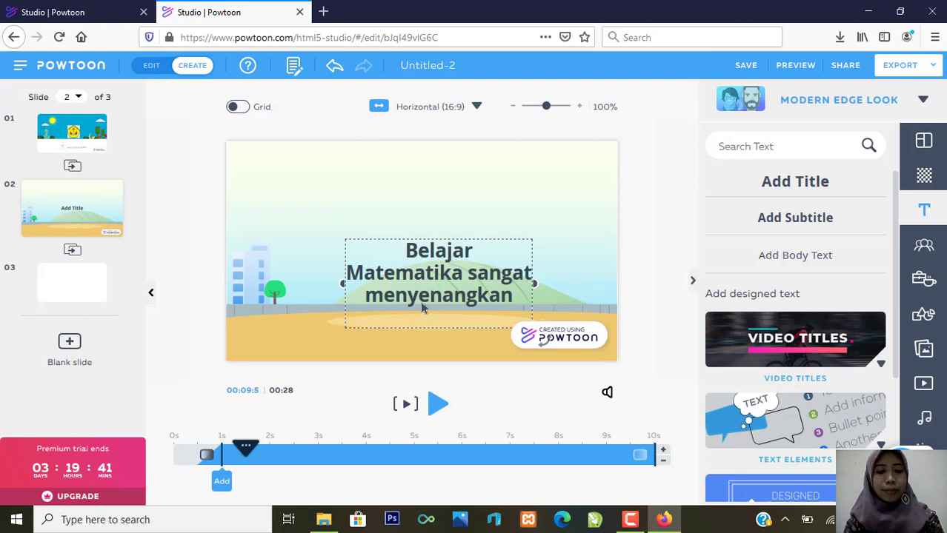
{"action": "left_click", "coordinate": [404, 258]}
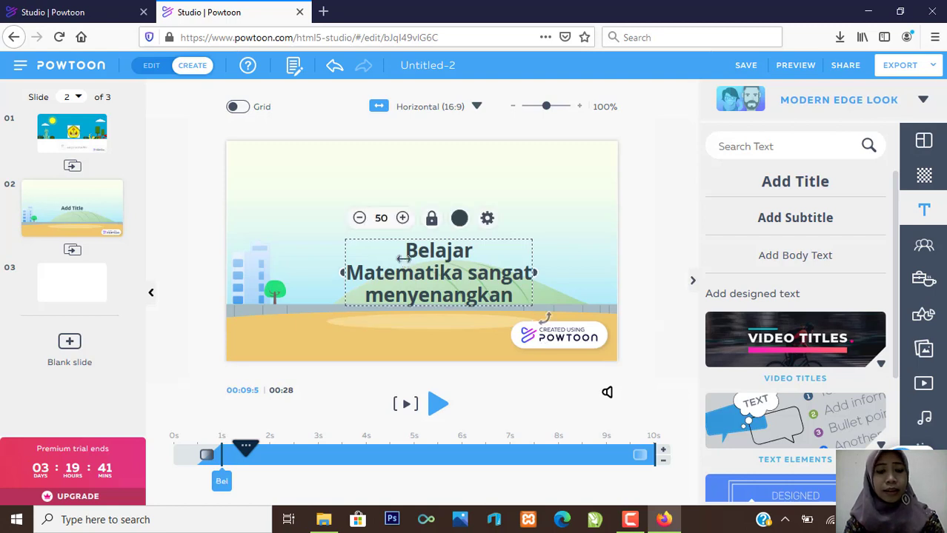
{"action": "right_click", "coordinate": [404, 258]}
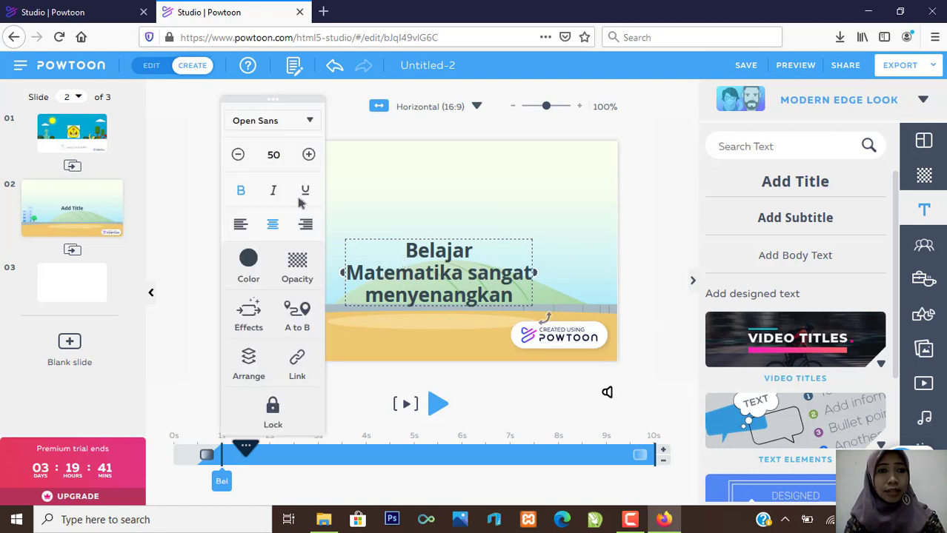
{"action": "double_click", "coordinate": [440, 251]}
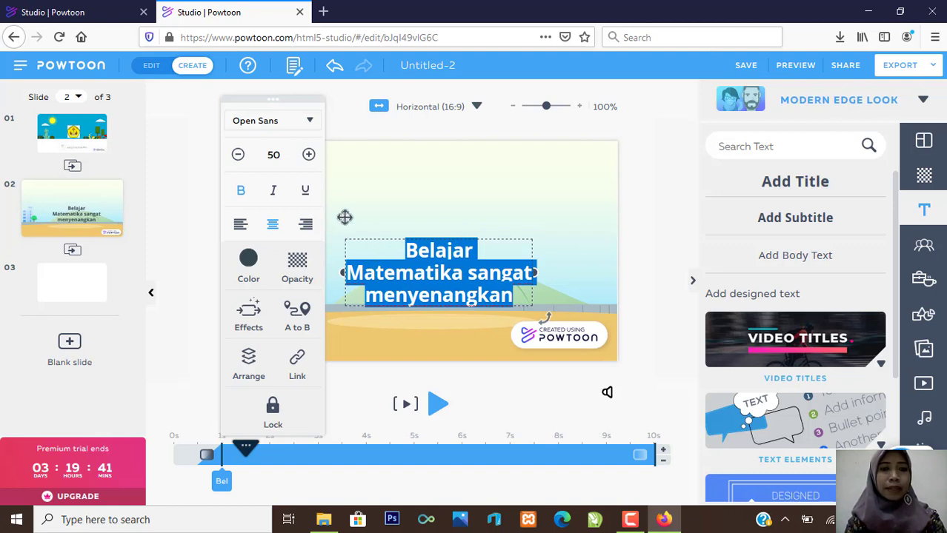
{"action": "left_click", "coordinate": [338, 185]}
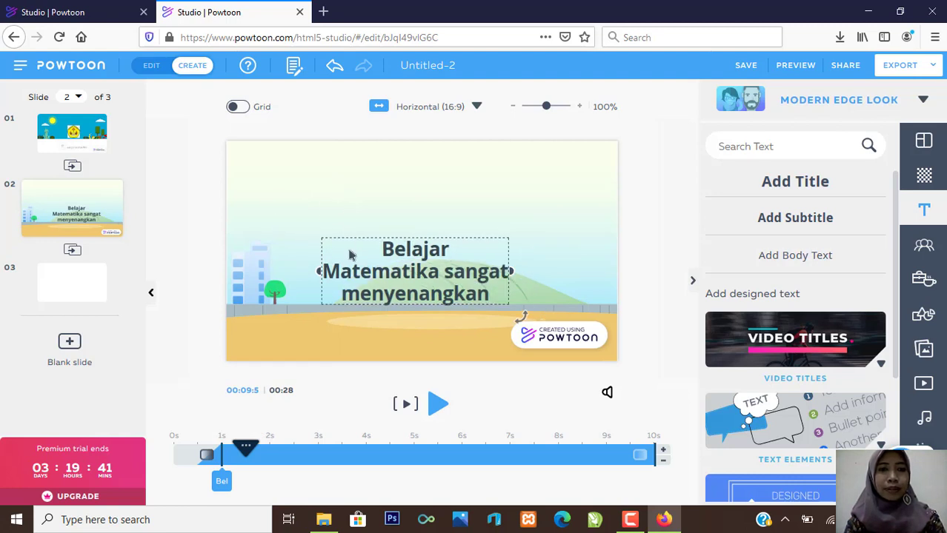
{"action": "left_click_drag", "start_coordinate": [367, 252], "coordinate": [376, 252]}
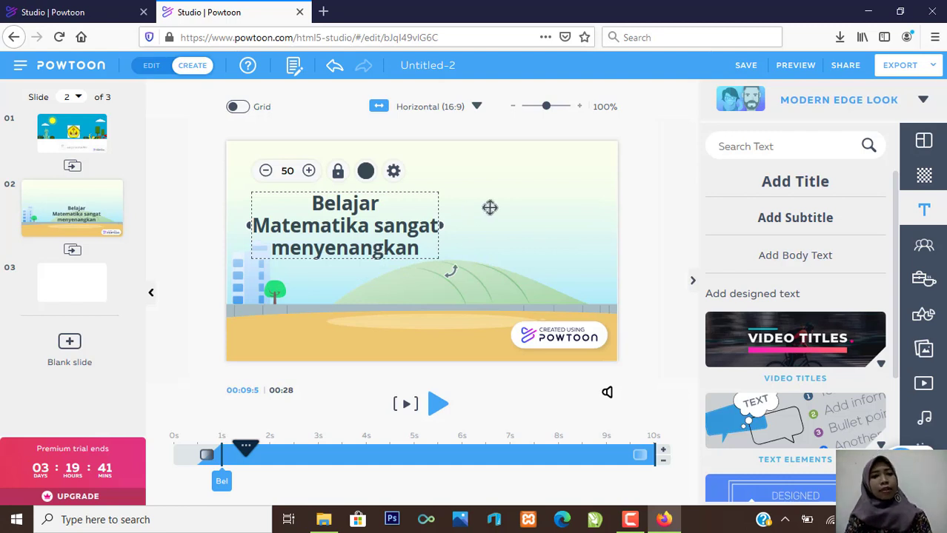
{"action": "left_click", "coordinate": [384, 231]}
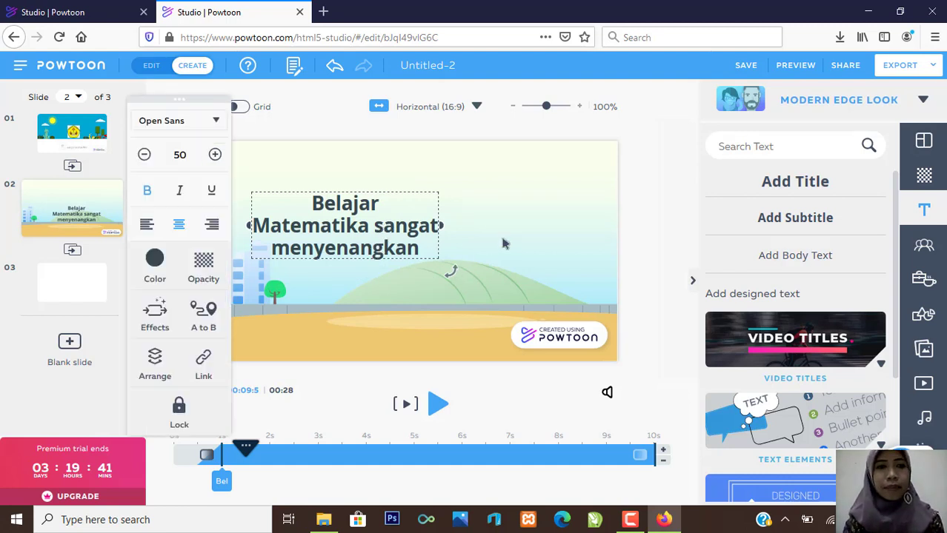
{"action": "left_click", "coordinate": [580, 212]}
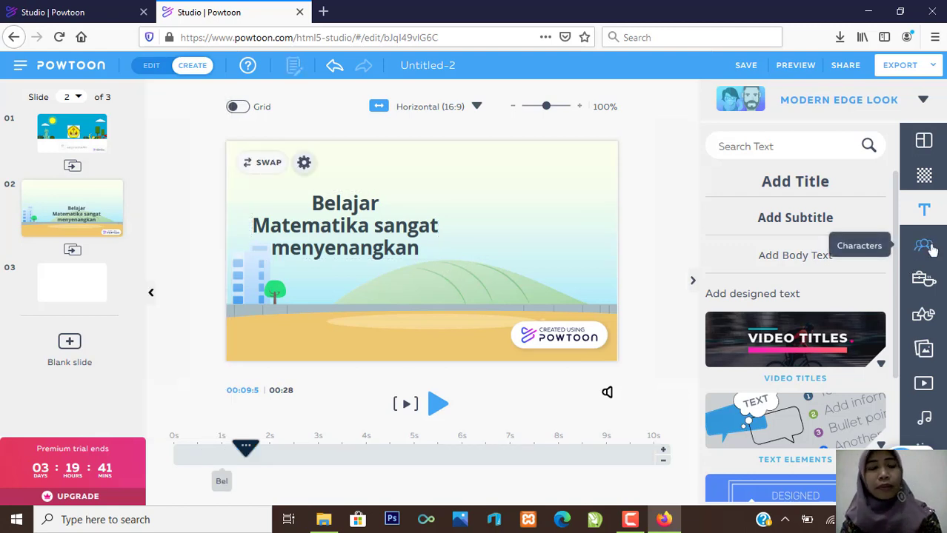
- Add the red-haired woman with glasses and a purple jacket from The Office - Free characters to slide 2
{"action": "left_click", "coordinate": [933, 250]}
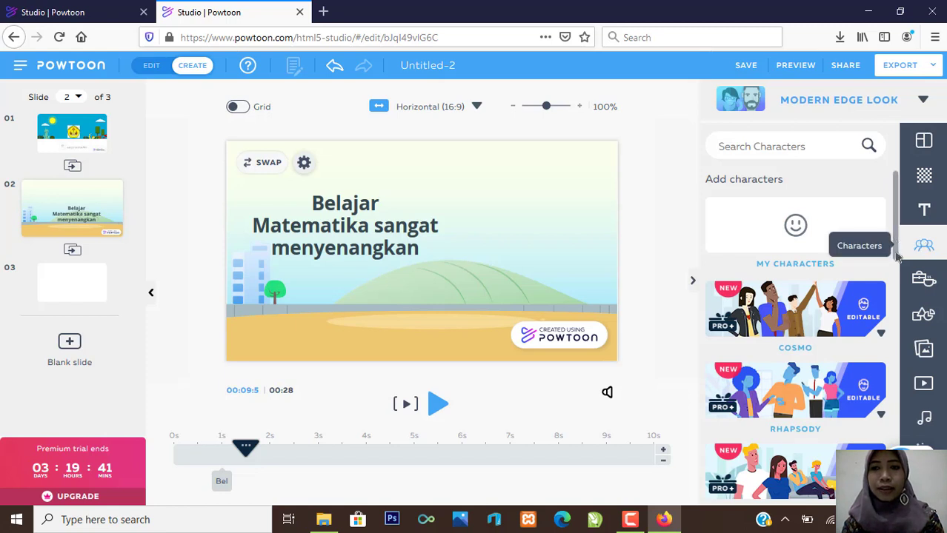
{"action": "scroll", "coordinate": [897, 256], "scroll_direction": "down", "scroll_amount": 2}
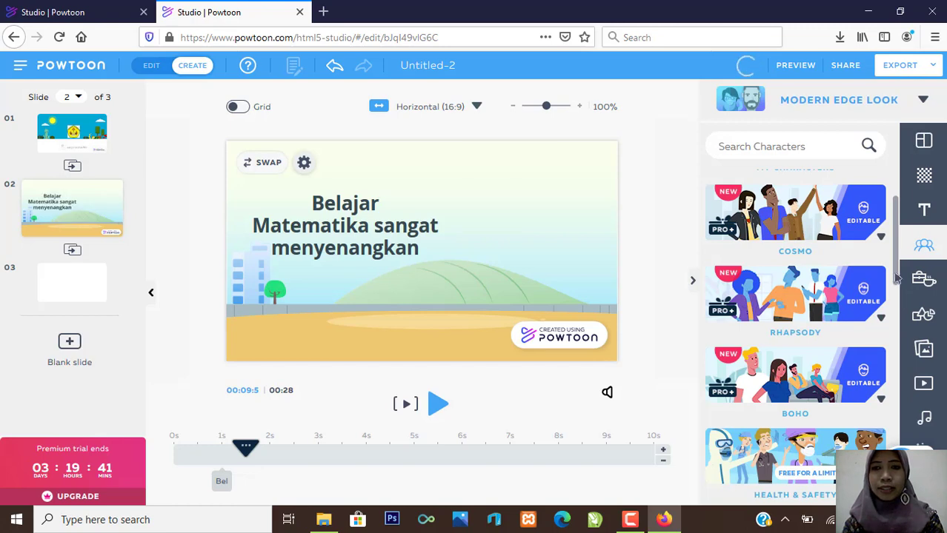
{"action": "scroll", "coordinate": [897, 282], "scroll_direction": "down", "scroll_amount": 1}
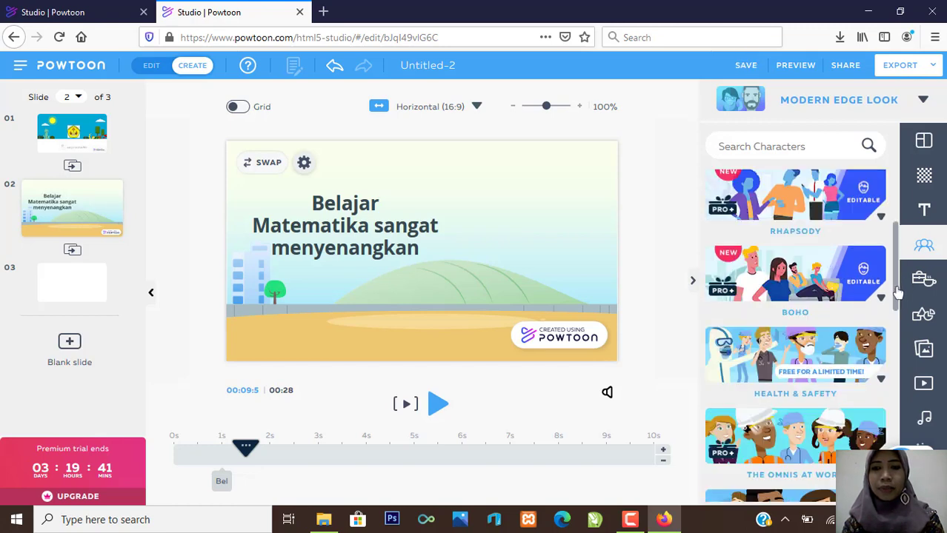
{"action": "scroll", "coordinate": [898, 293], "scroll_direction": "down", "scroll_amount": 1}
{"action": "scroll", "coordinate": [897, 293], "scroll_direction": "down", "scroll_amount": 1}
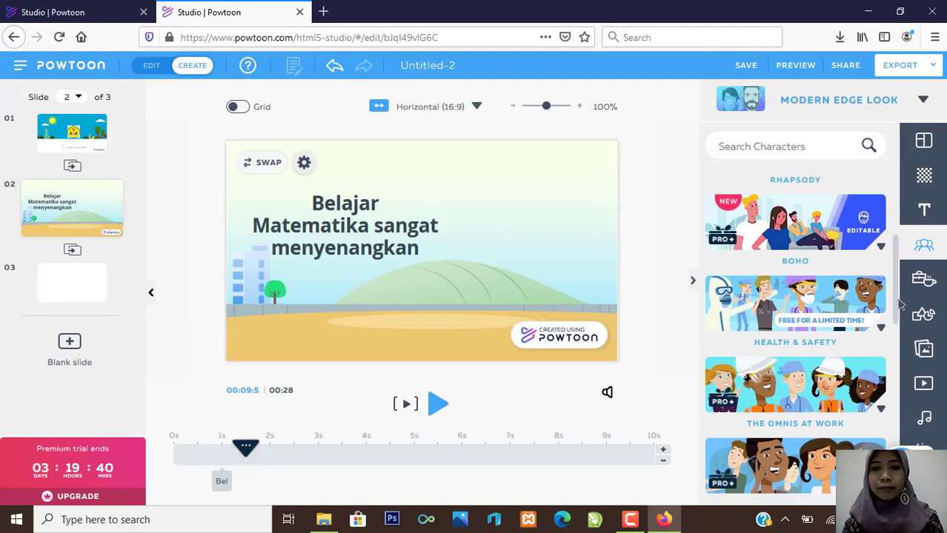
{"action": "scroll", "coordinate": [901, 320], "scroll_direction": "down", "scroll_amount": 1}
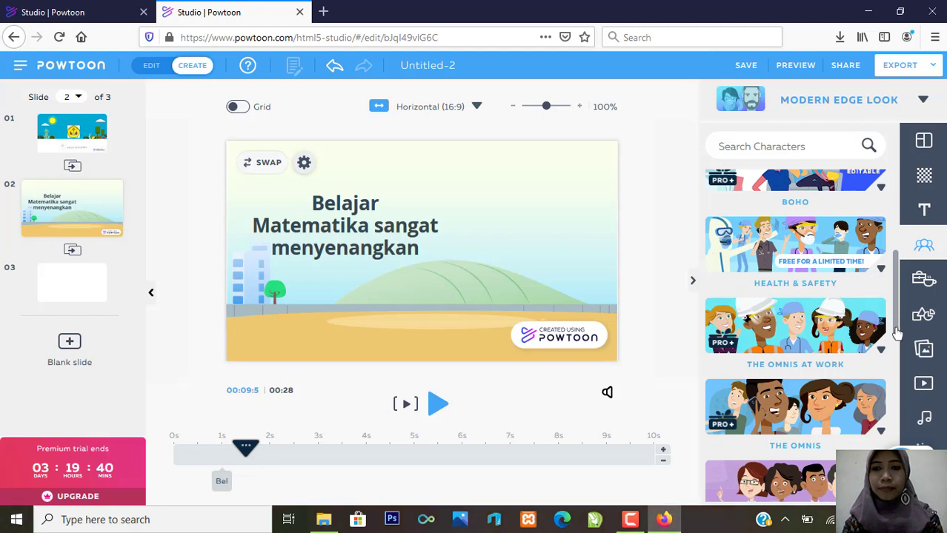
{"action": "scroll", "coordinate": [896, 334], "scroll_direction": "down", "scroll_amount": 1}
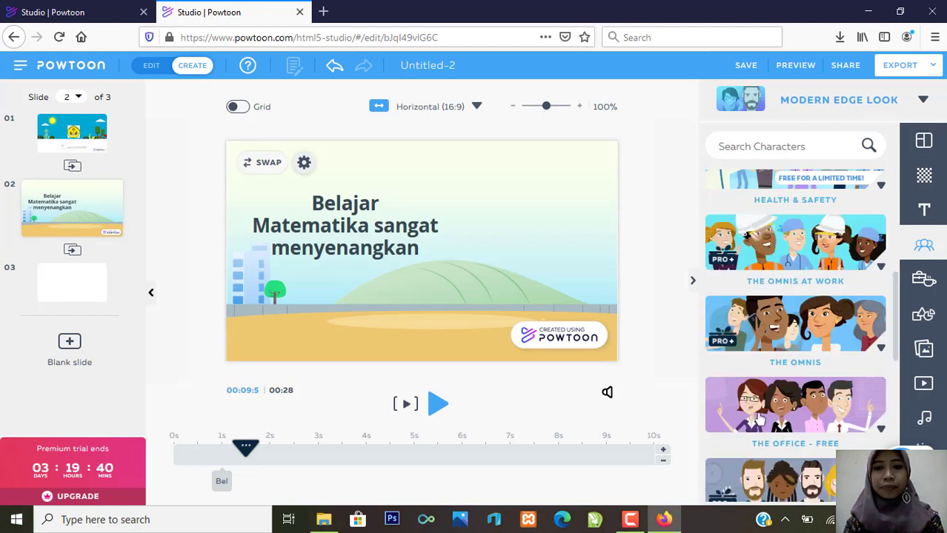
{"action": "left_click", "coordinate": [758, 420]}
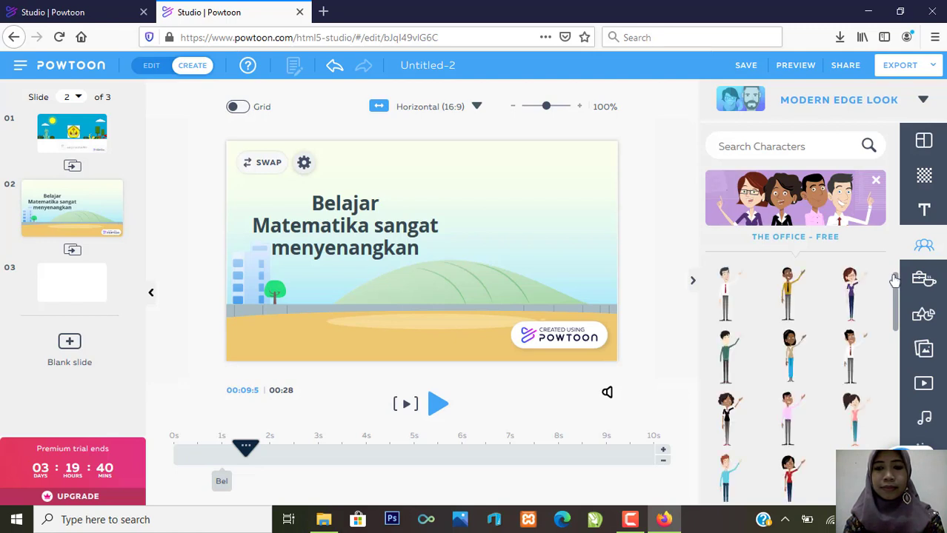
{"action": "scroll", "coordinate": [895, 282], "scroll_direction": "down", "scroll_amount": 2}
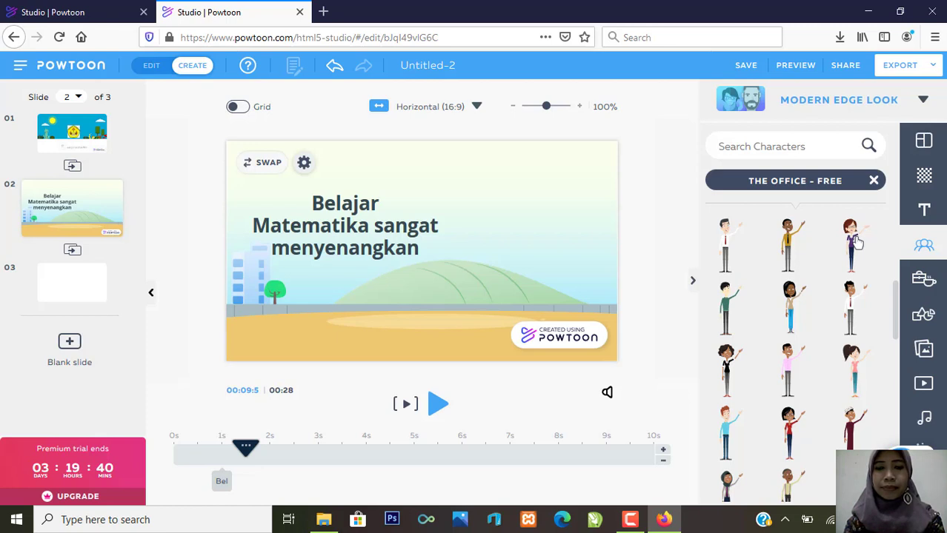
{"action": "left_click", "coordinate": [852, 240]}
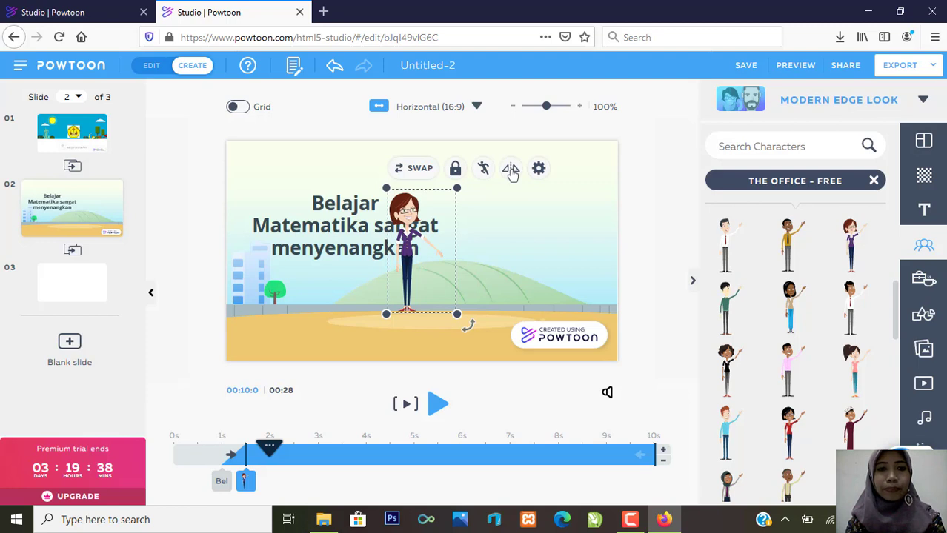
- Flip the red-haired woman on slide 2 to face the title and move her clear of the text, above the Powtoon badge
{"action": "left_click", "coordinate": [512, 170]}
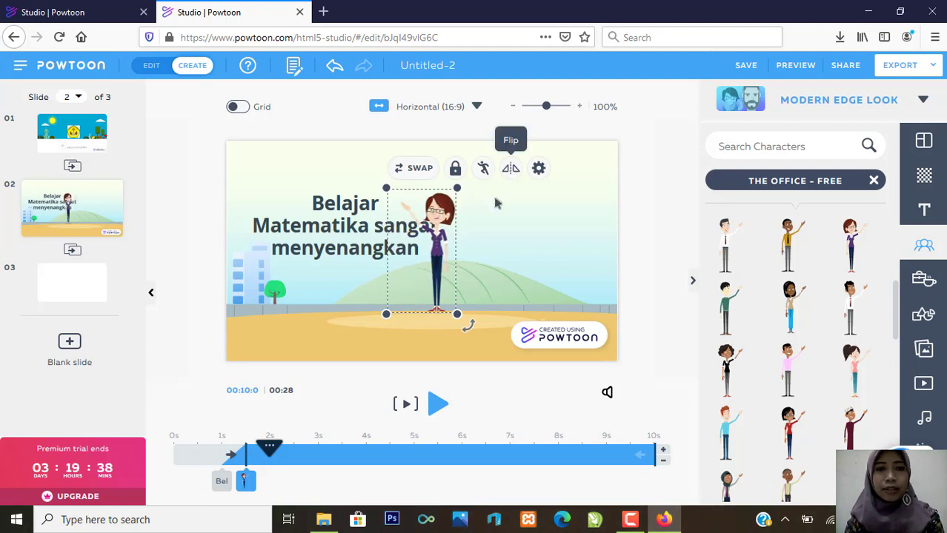
{"action": "left_click_drag", "start_coordinate": [456, 188], "coordinate": [538, 182]}
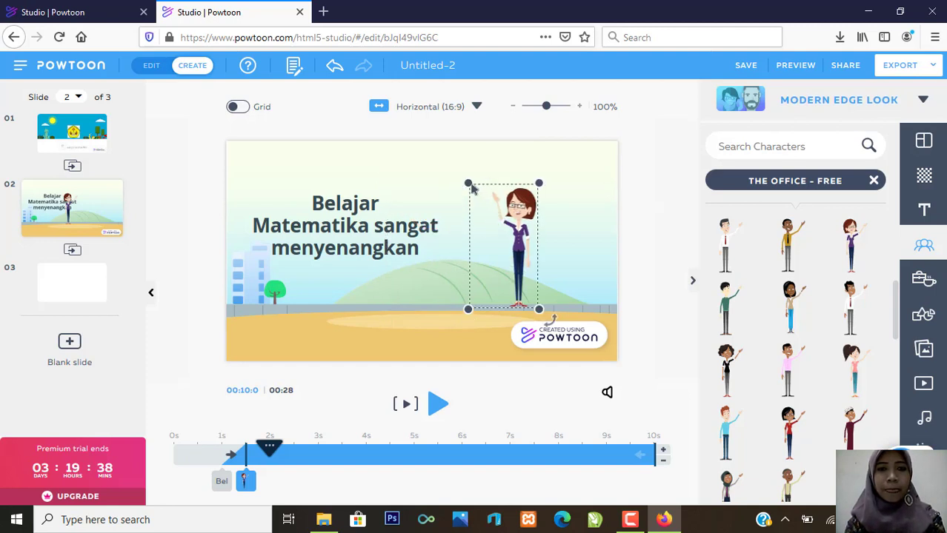
{"action": "left_click", "coordinate": [481, 189]}
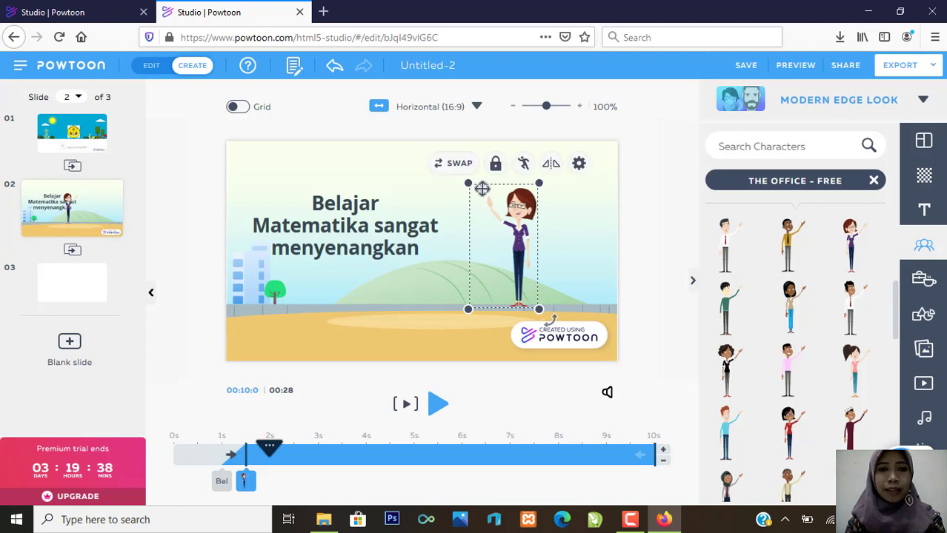
- Give the woman on slide 2 the Thinking pose and enlarge her slightly
{"action": "left_click", "coordinate": [524, 165]}
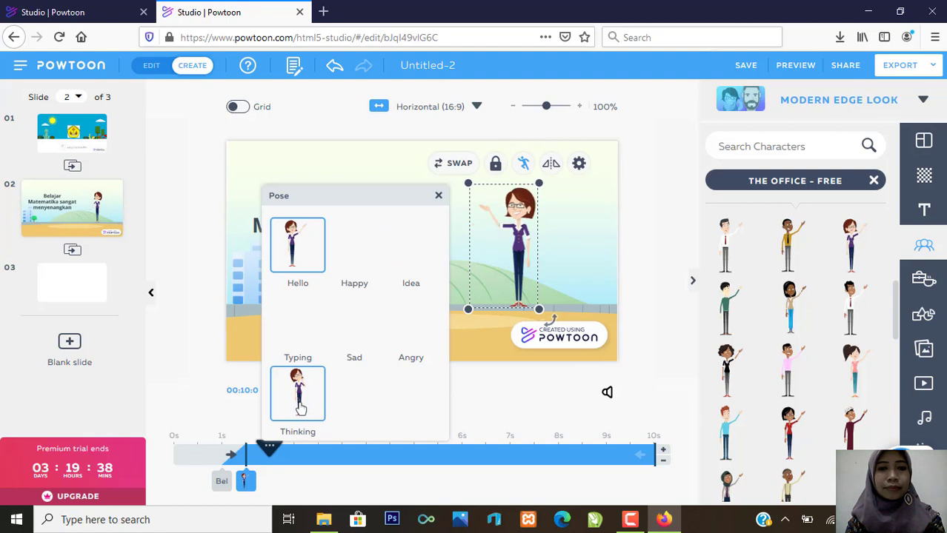
{"action": "left_click", "coordinate": [300, 408]}
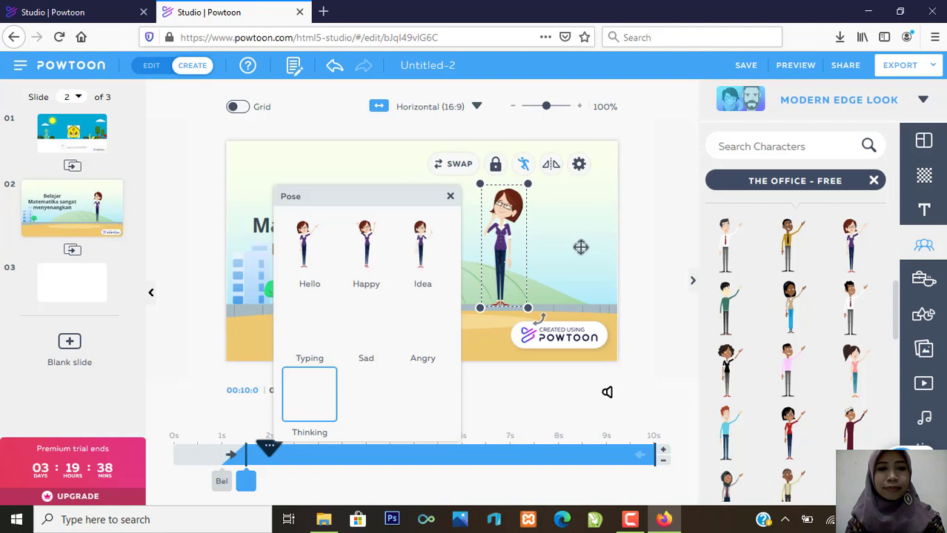
{"action": "left_click", "coordinate": [450, 197]}
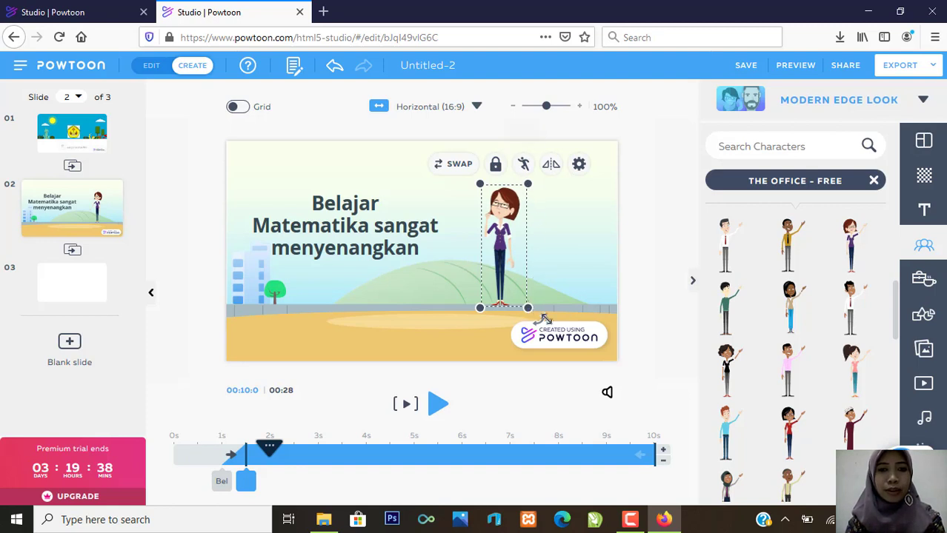
{"action": "left_click_drag", "start_coordinate": [528, 309], "coordinate": [546, 321]}
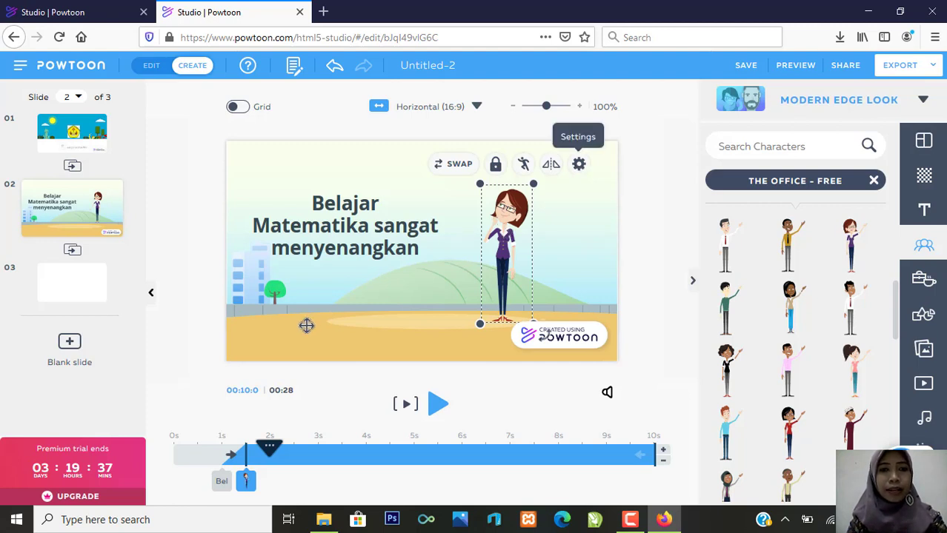
- Add an A to B movement to the woman that ends partly off the slide's lower edge, below the small tree
{"action": "left_click", "coordinate": [579, 165]}
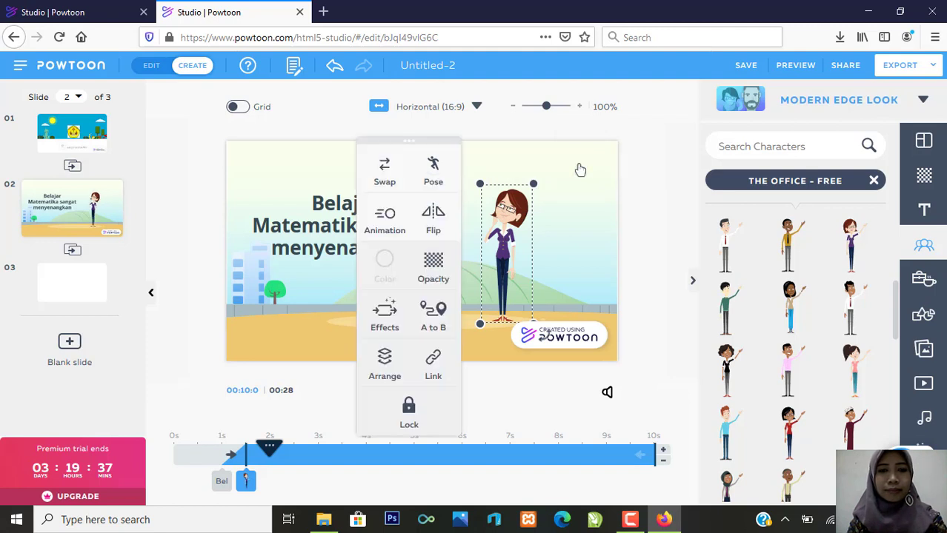
{"action": "left_click", "coordinate": [435, 315]}
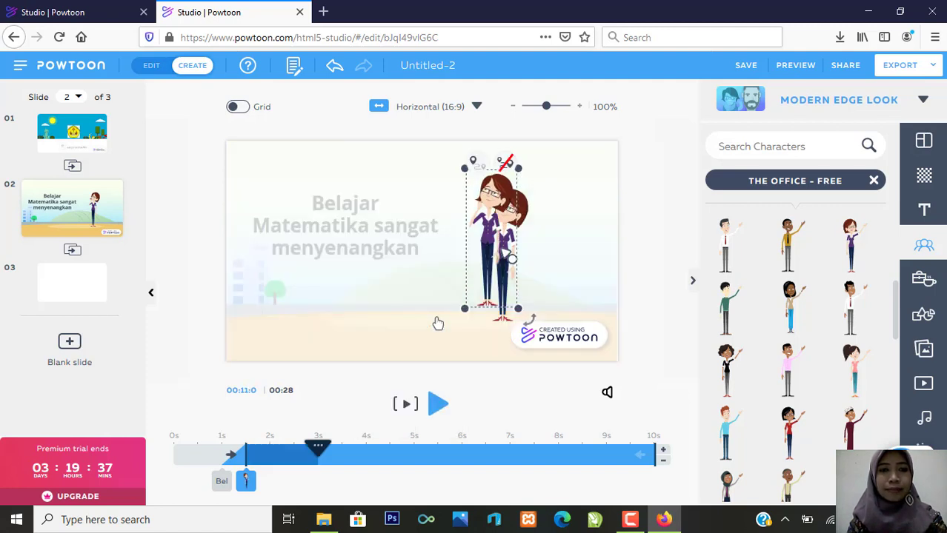
{"action": "left_click", "coordinate": [310, 312]}
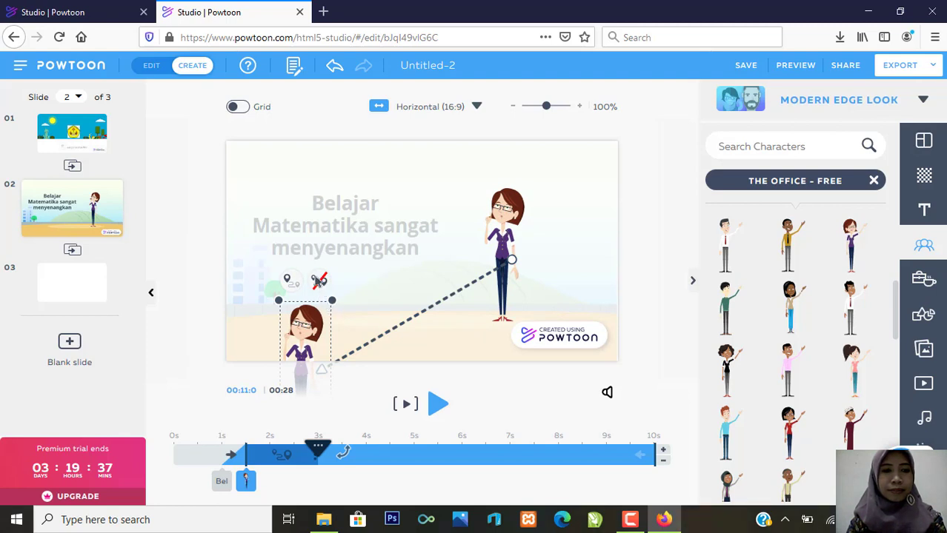
{"action": "left_click", "coordinate": [380, 296]}
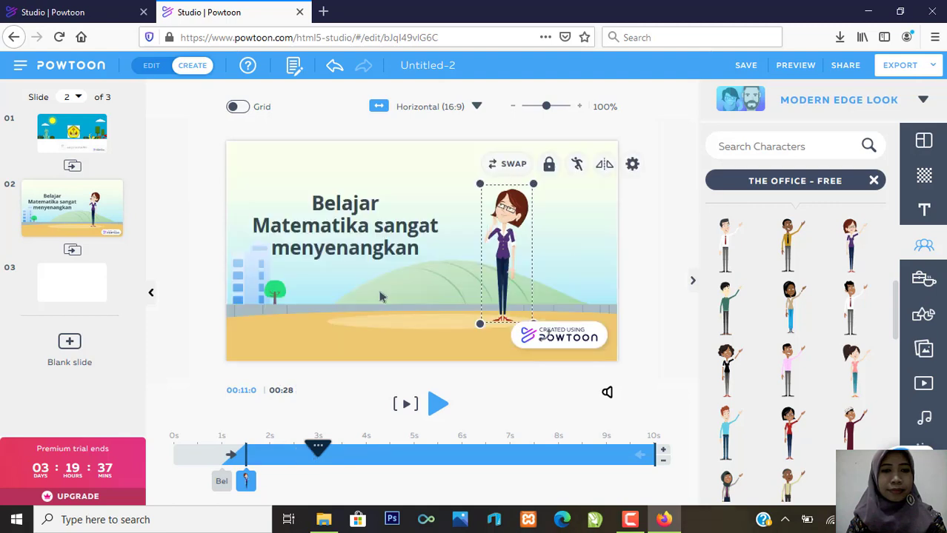
- Set the woman's A to B movement to end just below the title's last line, beside the small tree
{"action": "left_click", "coordinate": [634, 167]}
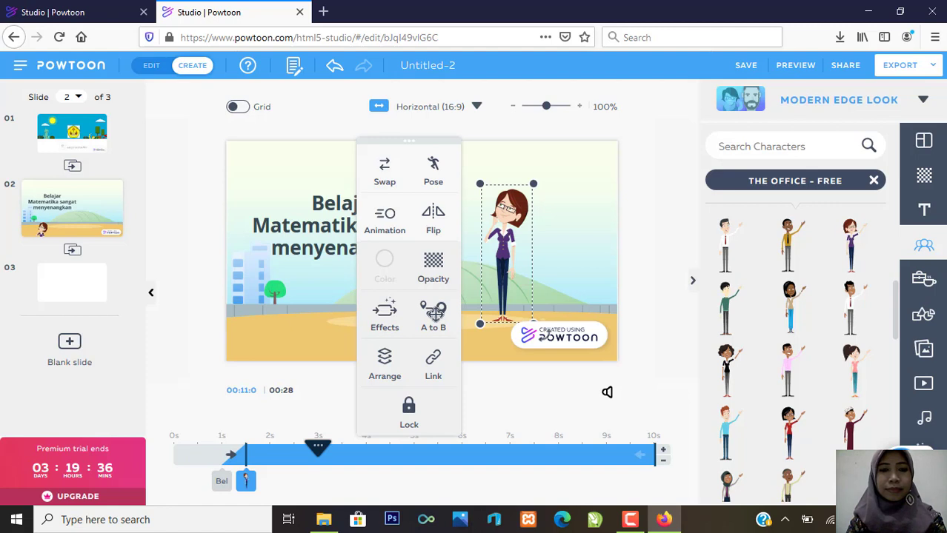
{"action": "left_click", "coordinate": [434, 314]}
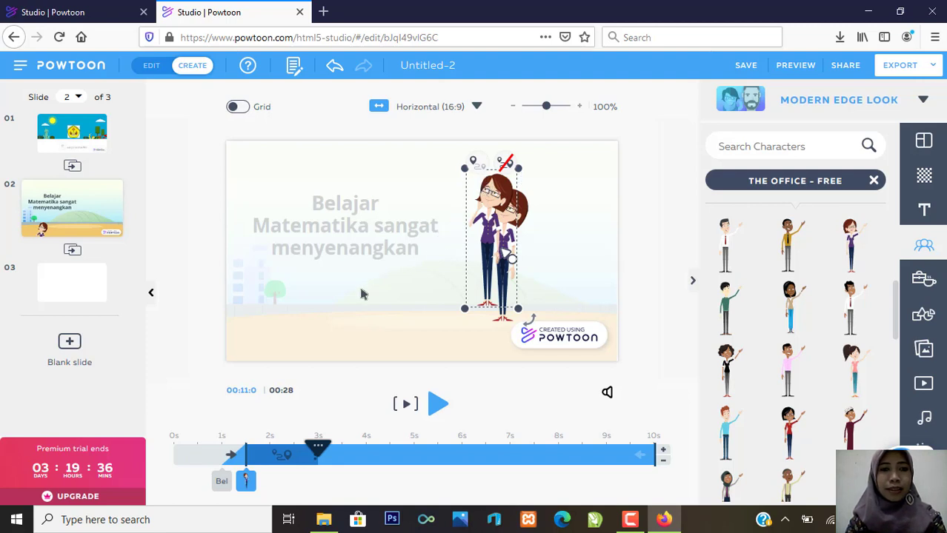
{"action": "left_click_drag", "start_coordinate": [483, 181], "coordinate": [342, 278]}
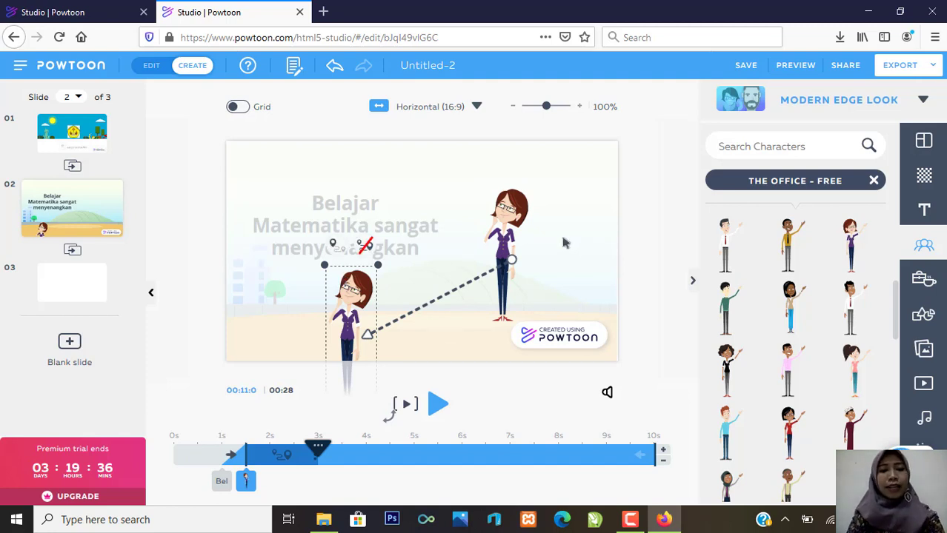
{"action": "left_click", "coordinate": [429, 418]}
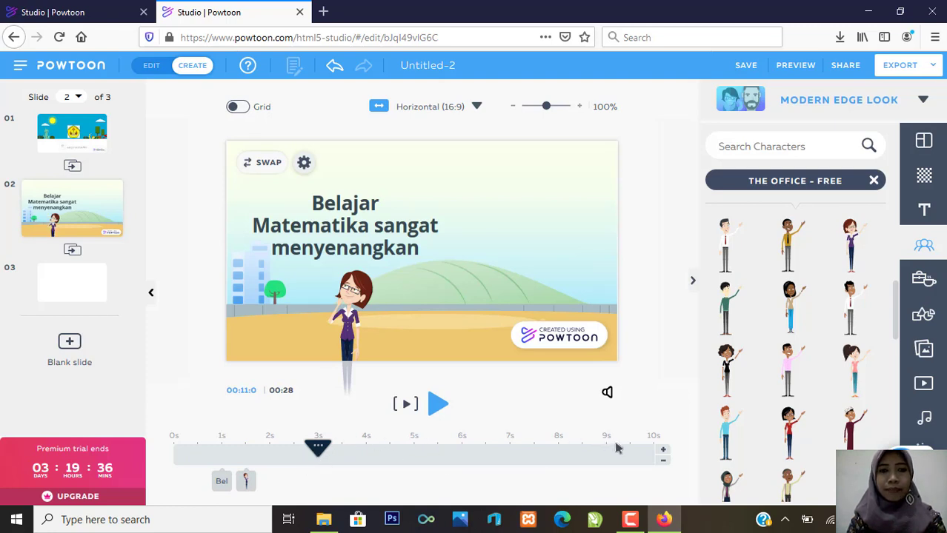
- Apply the Intros scene with the waving woman in glasses and pink scarf and the "Add Name" text to slide 3
{"action": "left_click", "coordinate": [55, 288]}
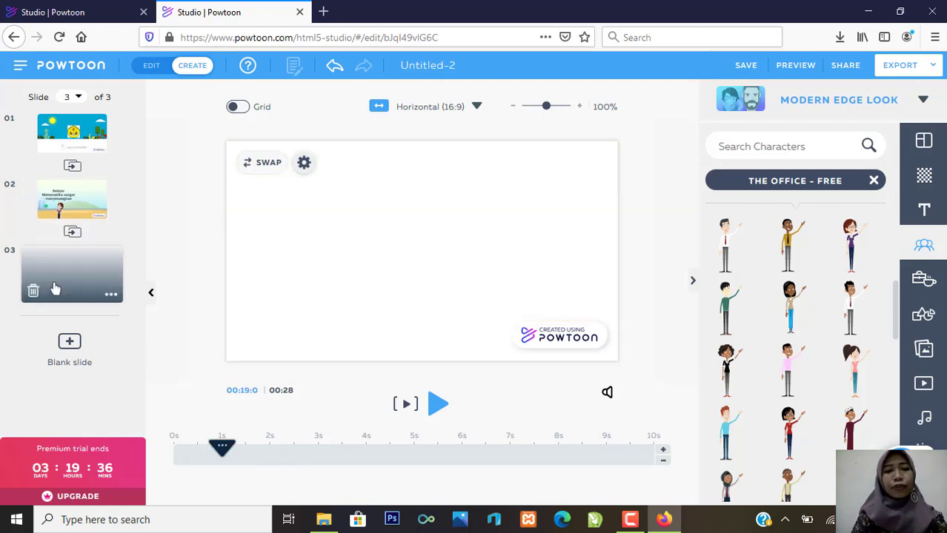
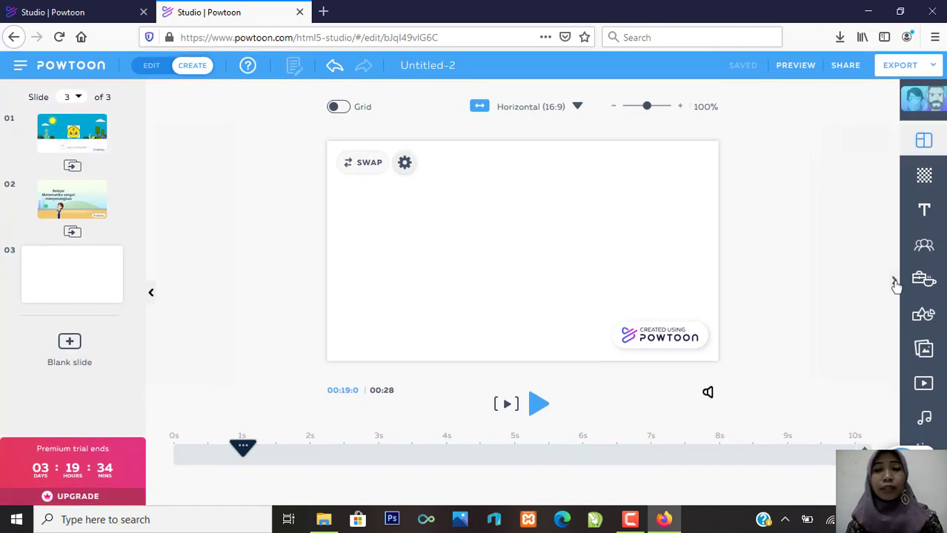
{"action": "left_click", "coordinate": [894, 282]}
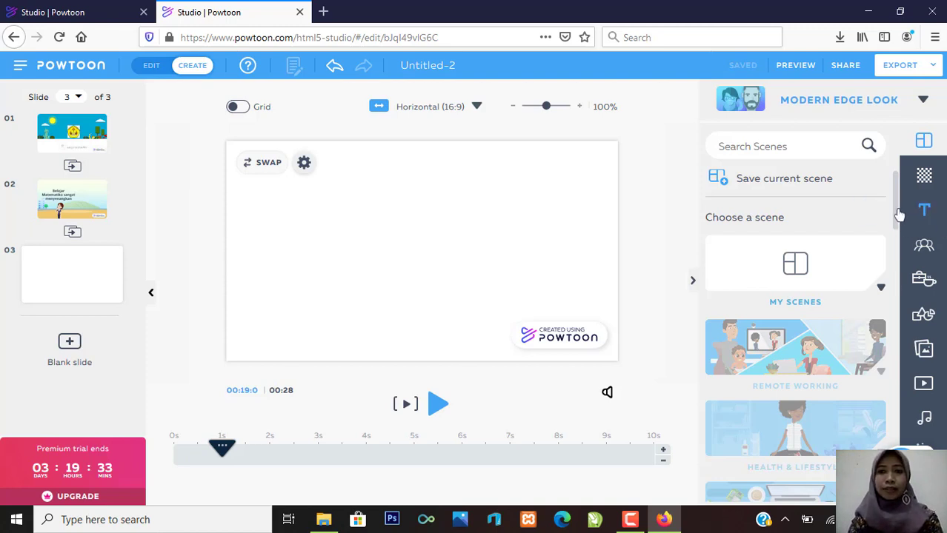
{"action": "left_click_drag", "start_coordinate": [897, 215], "coordinate": [897, 242]}
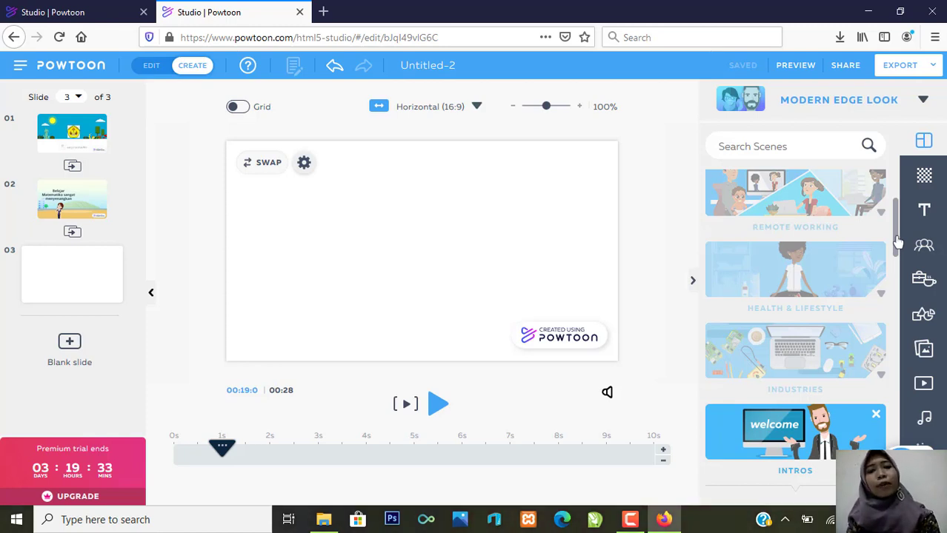
{"action": "left_click_drag", "start_coordinate": [897, 241], "coordinate": [898, 359]}
{"action": "scroll", "coordinate": [897, 284], "scroll_direction": "down", "scroll_amount": 2}
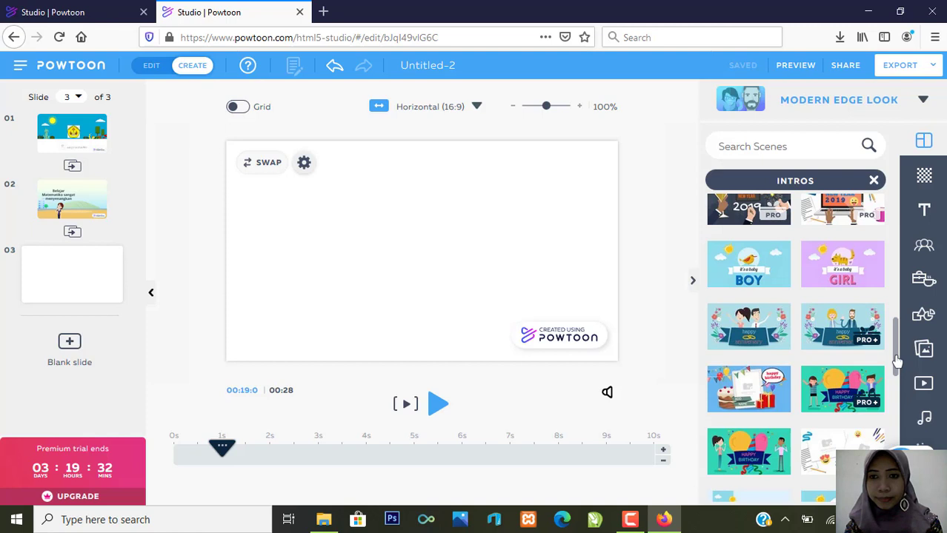
{"action": "left_click_drag", "start_coordinate": [897, 361], "coordinate": [897, 349]}
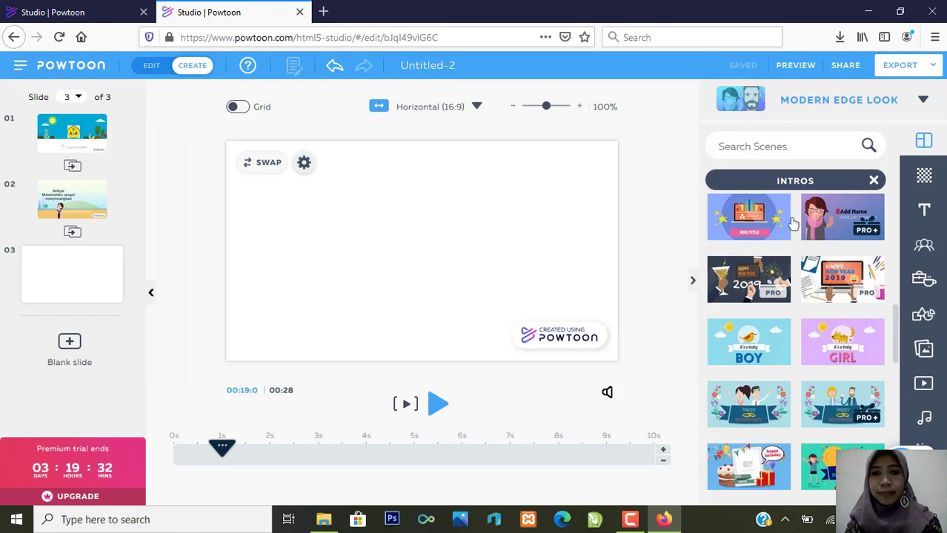
{"action": "left_click", "coordinate": [833, 224]}
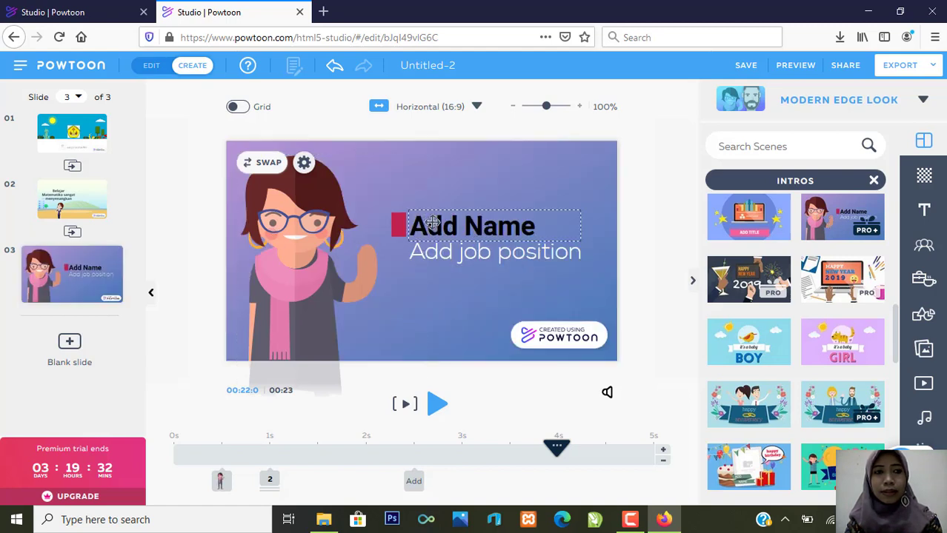
- Replace the "Add Name" text on slide 3 with "Terima kasih"
{"action": "left_click", "coordinate": [432, 222]}
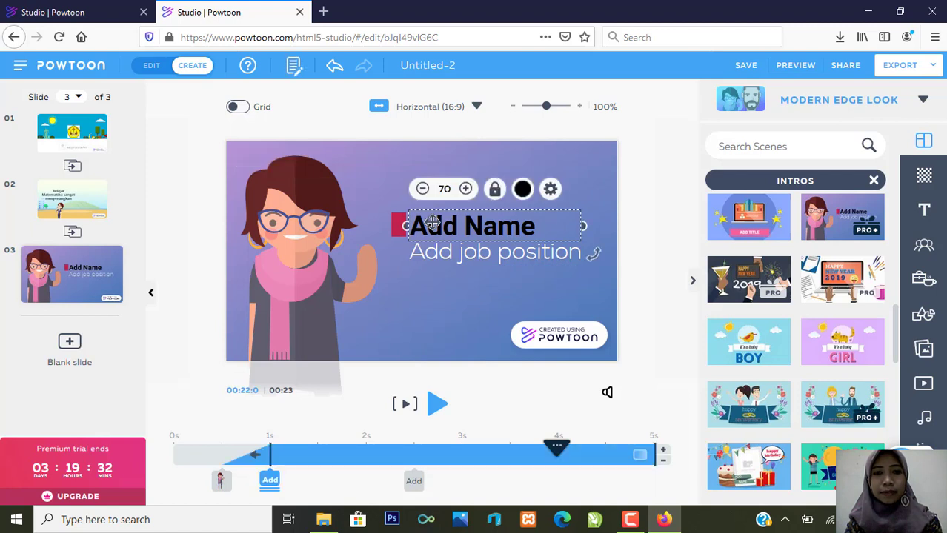
{"action": "double_click", "coordinate": [543, 237]}
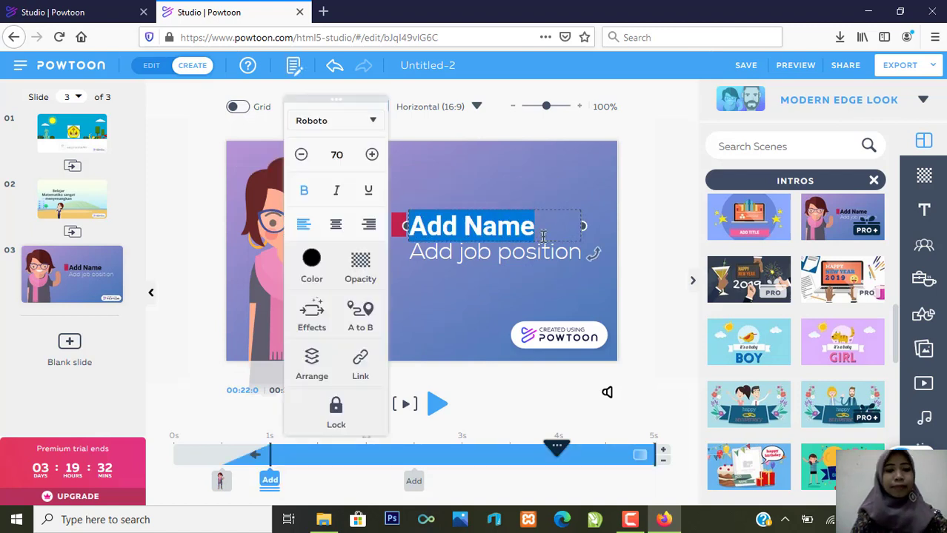
{"action": "type", "text": "Teri"}
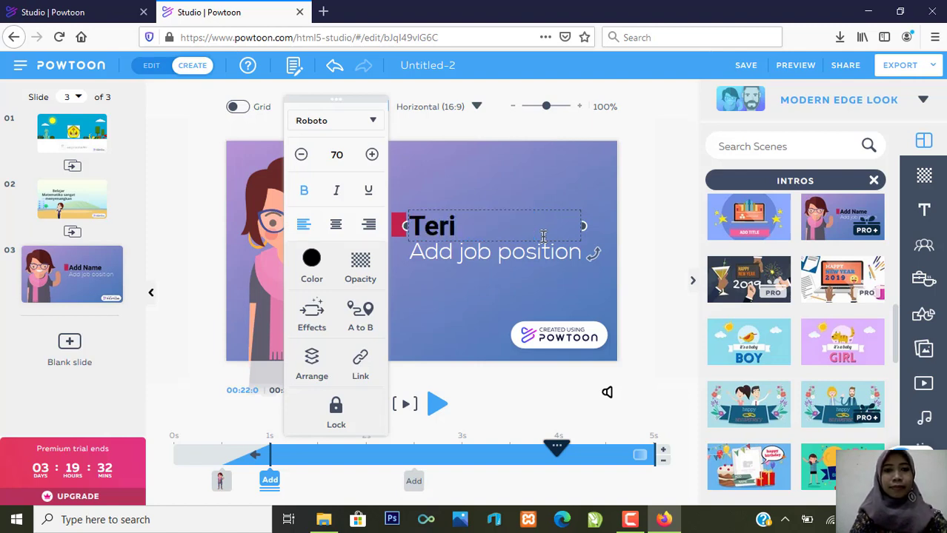
{"action": "type", "text": "makasi"}
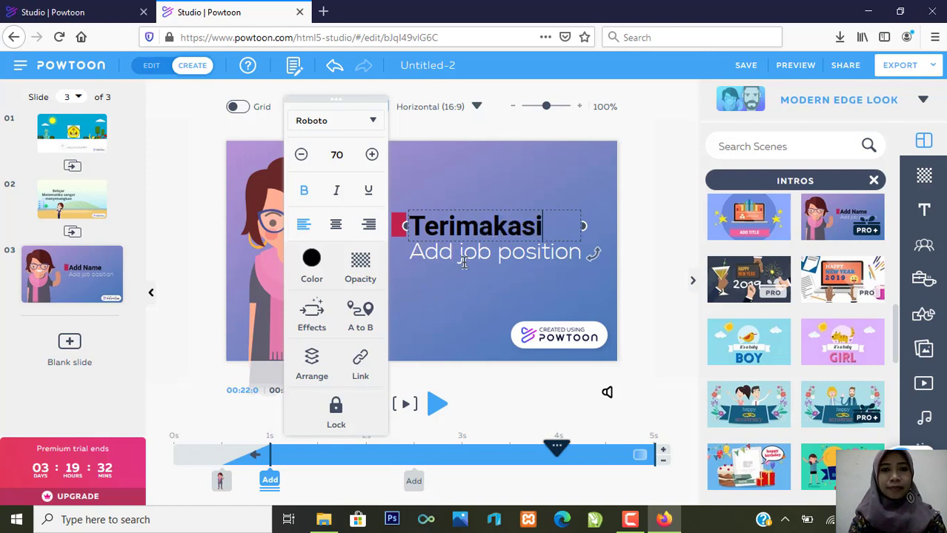
{"action": "type", "text": "h"}
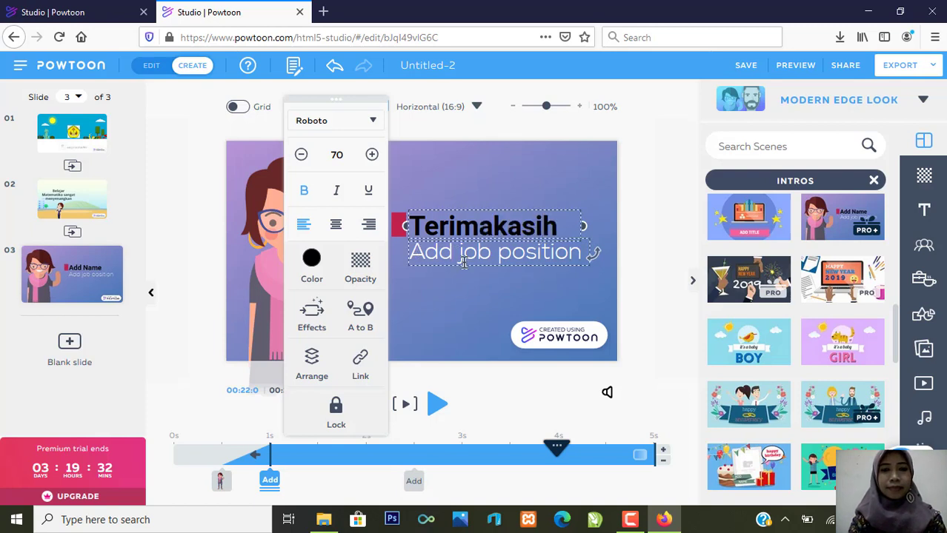
{"action": "double_click", "coordinate": [492, 226]}
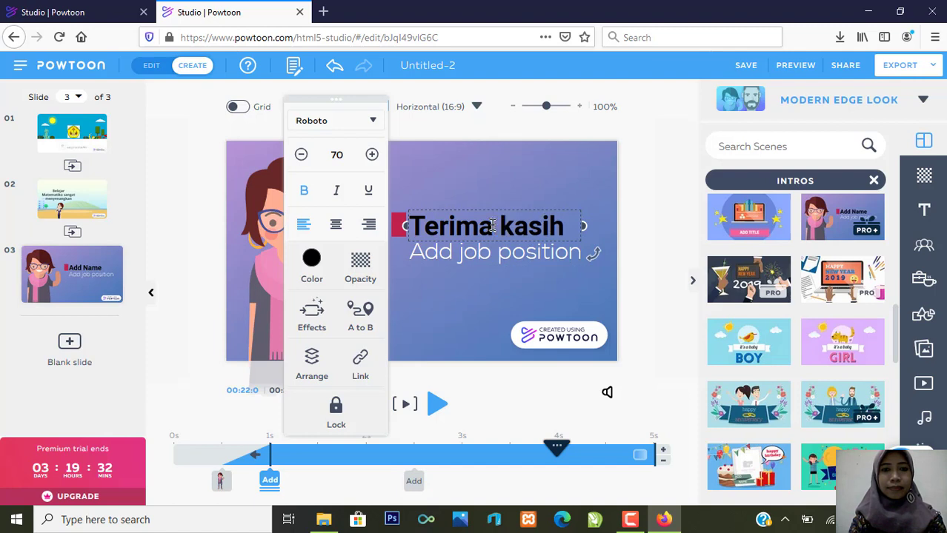
- Replace the "Add job position" text on slide 3 with "semoga sukses"
{"action": "left_click", "coordinate": [458, 261]}
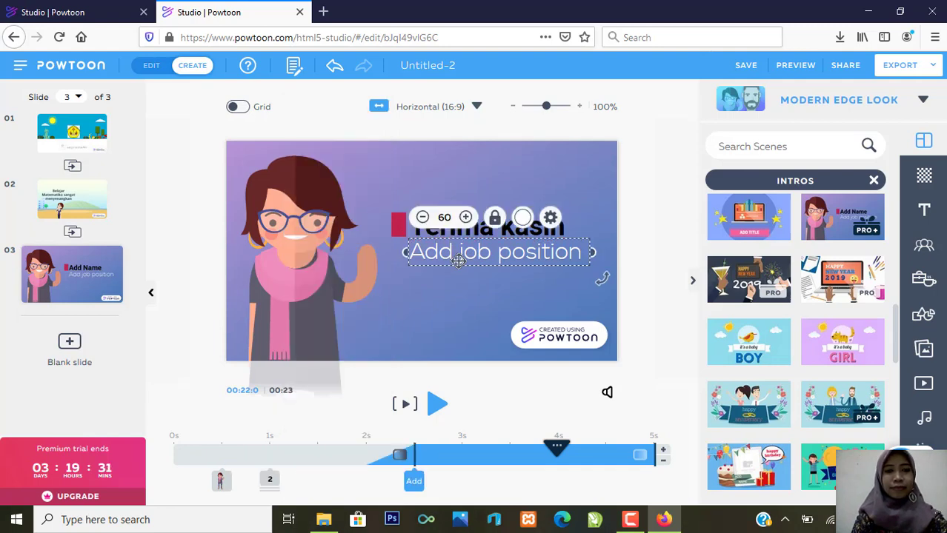
{"action": "double_click", "coordinate": [460, 258]}
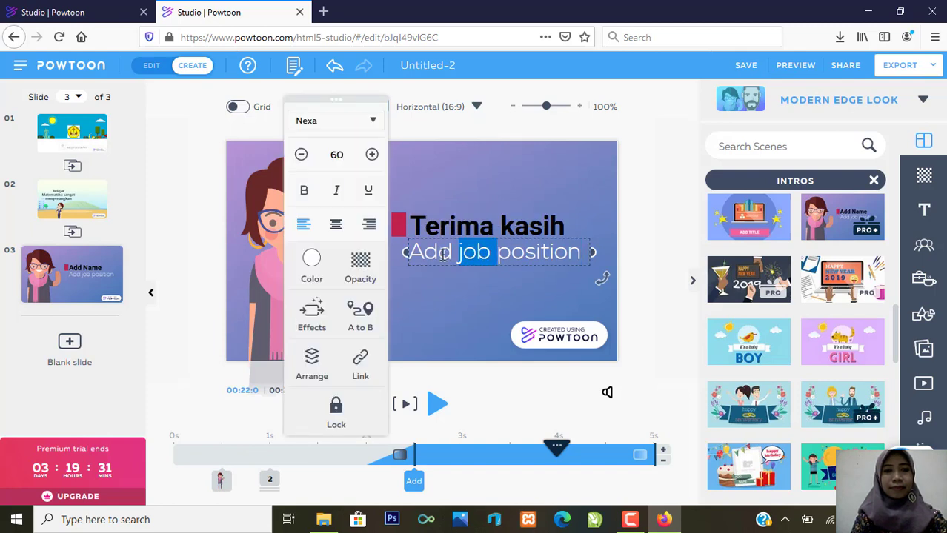
{"action": "double_click", "coordinate": [417, 255]}
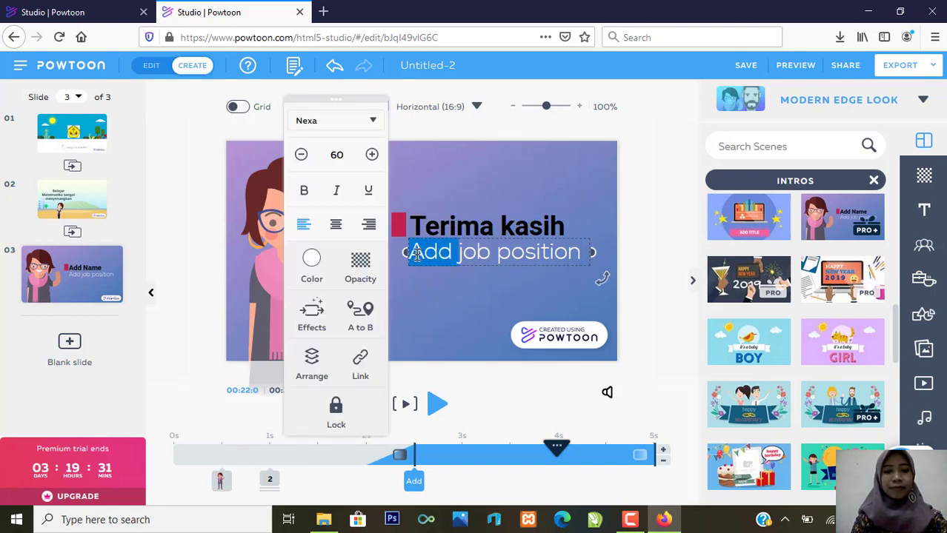
{"action": "key", "text": "shift+Right"}
{"action": "key", "text": "shift+Right"}
{"action": "key", "text": "shift+Right"}
{"action": "key", "text": "shift+Right"}
{"action": "key", "text": "shift+Right"}
{"action": "key", "text": "shift+Right"}
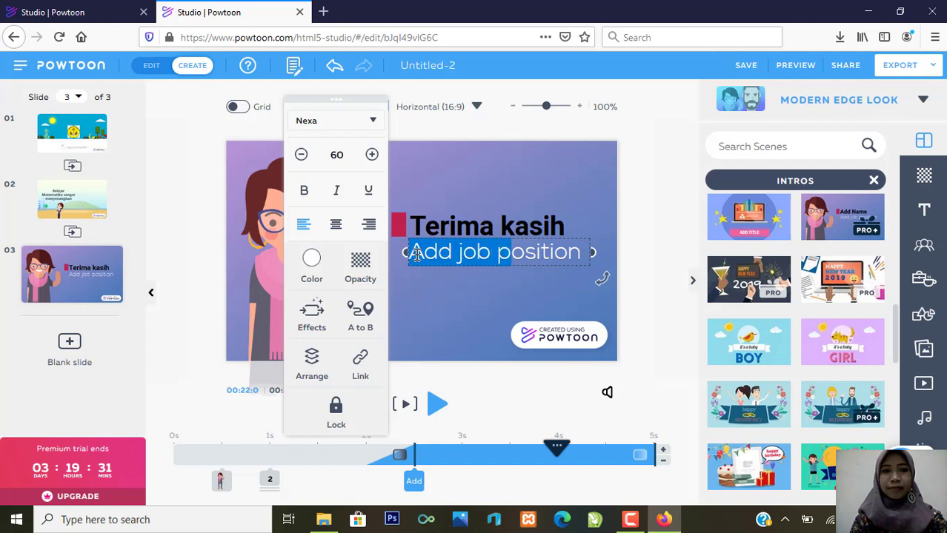
{"action": "key", "text": "shift+Right"}
{"action": "key", "text": "shift+Right"}
{"action": "key", "text": "shift+Right"}
{"action": "key", "text": "shift+Right"}
{"action": "key", "text": "shift+Right"}
{"action": "key", "text": "shift+Right"}
{"action": "key", "text": "shift+Right"}
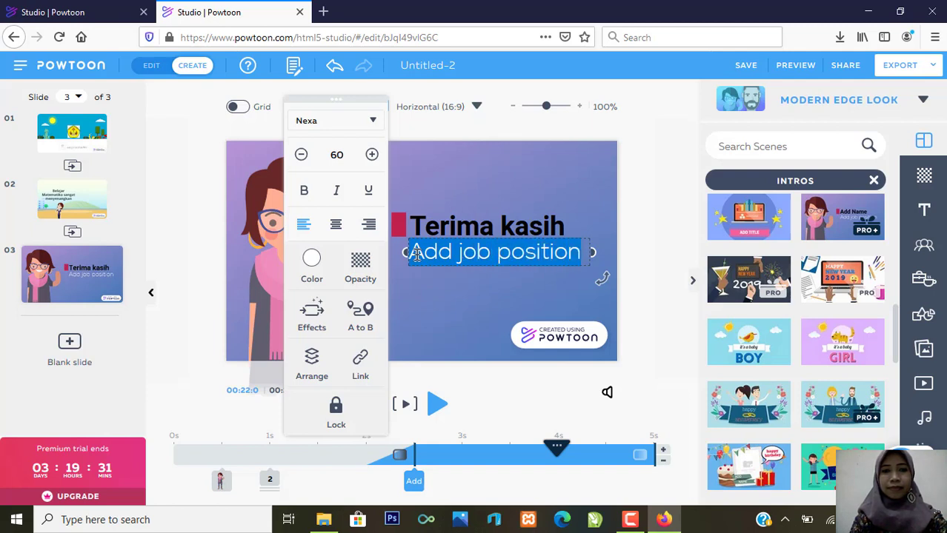
{"action": "key", "text": "BackSpace"}
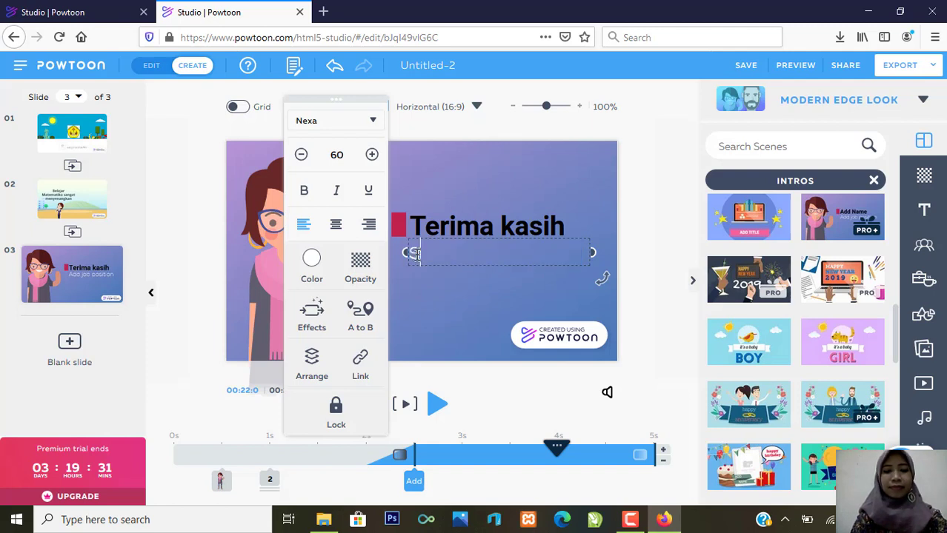
{"action": "type", "text": "semo"}
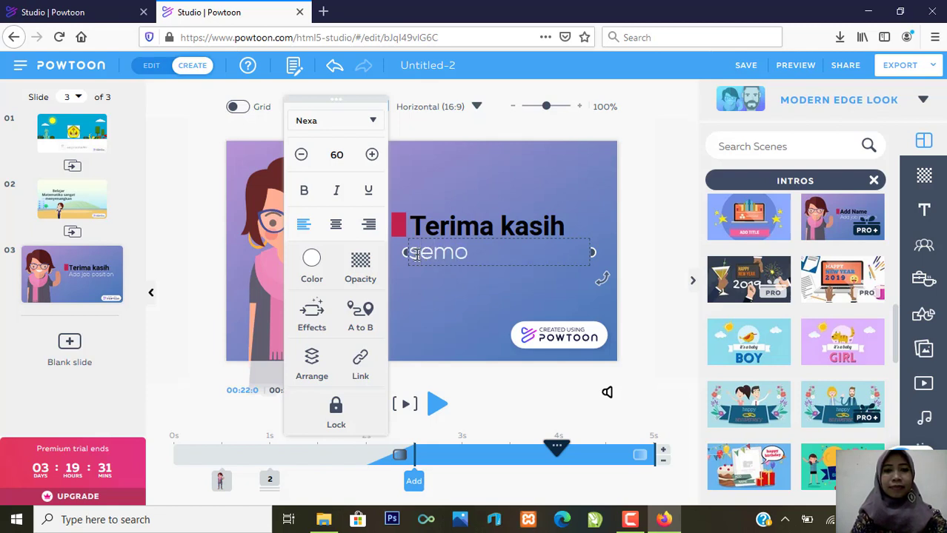
{"action": "type", "text": "ga sukse"}
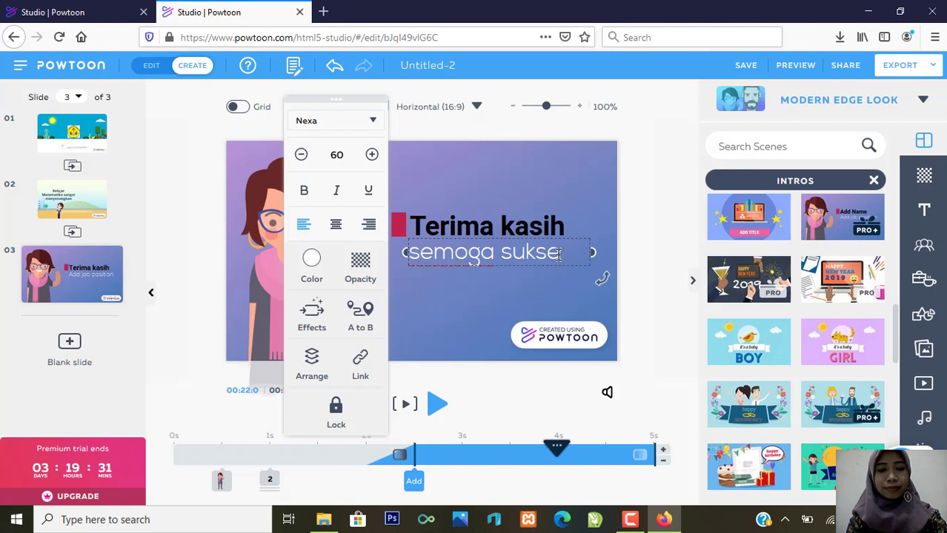
{"action": "type", "text": "s"}
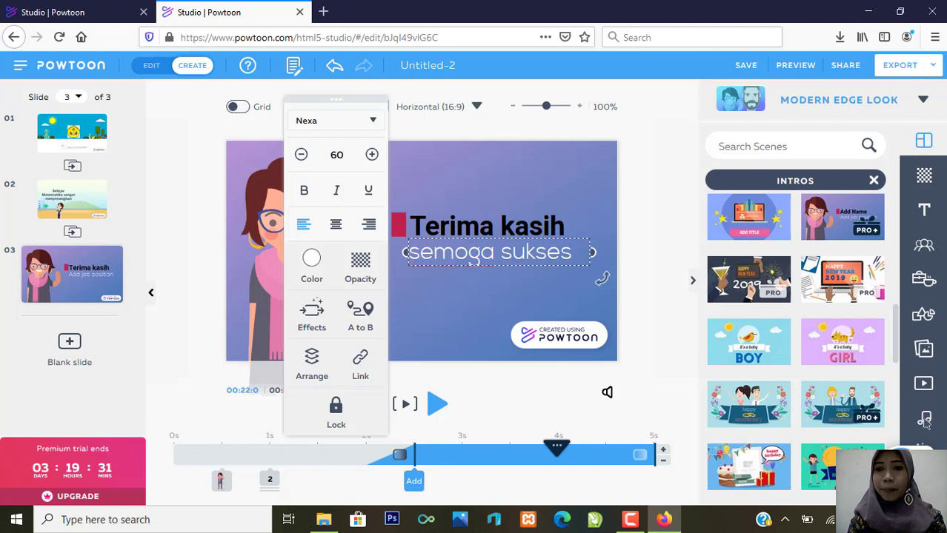
{"action": "key", "text": "Escape"}
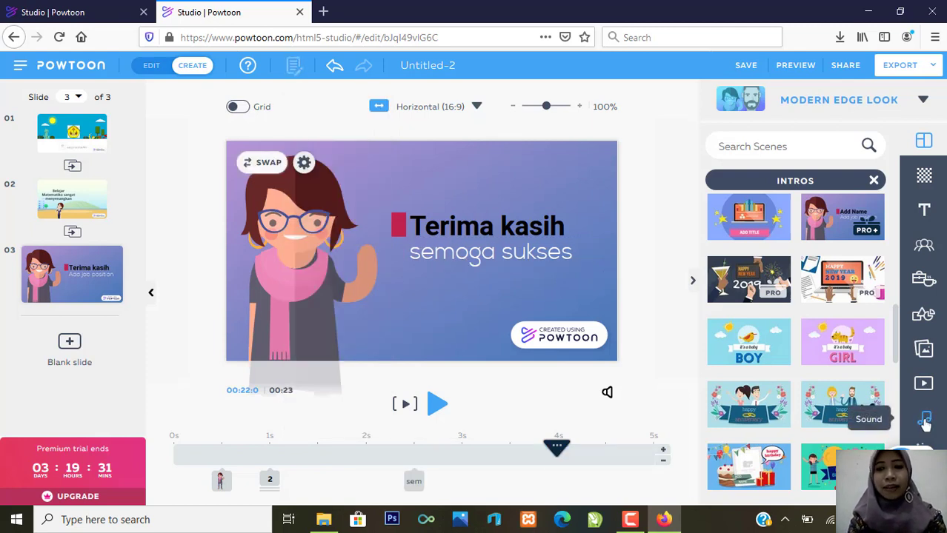
- Check the sources offered for adding music to the project and the My Music collection
{"action": "left_click", "coordinate": [925, 421]}
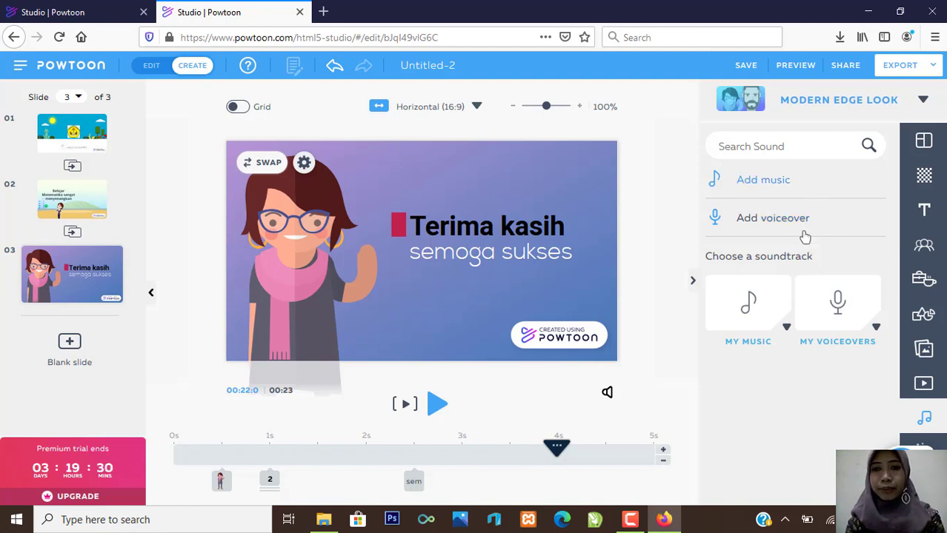
{"action": "left_click", "coordinate": [763, 180]}
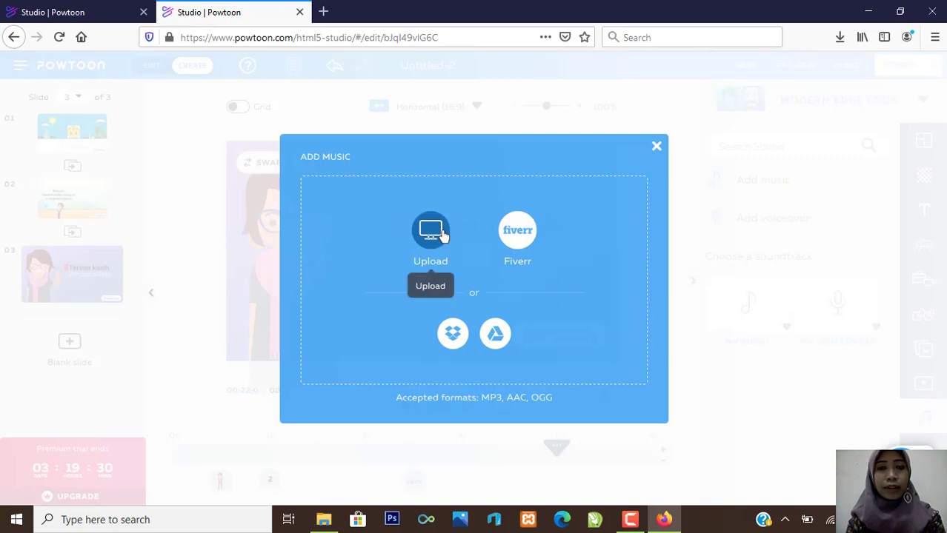
{"action": "left_click", "coordinate": [656, 149]}
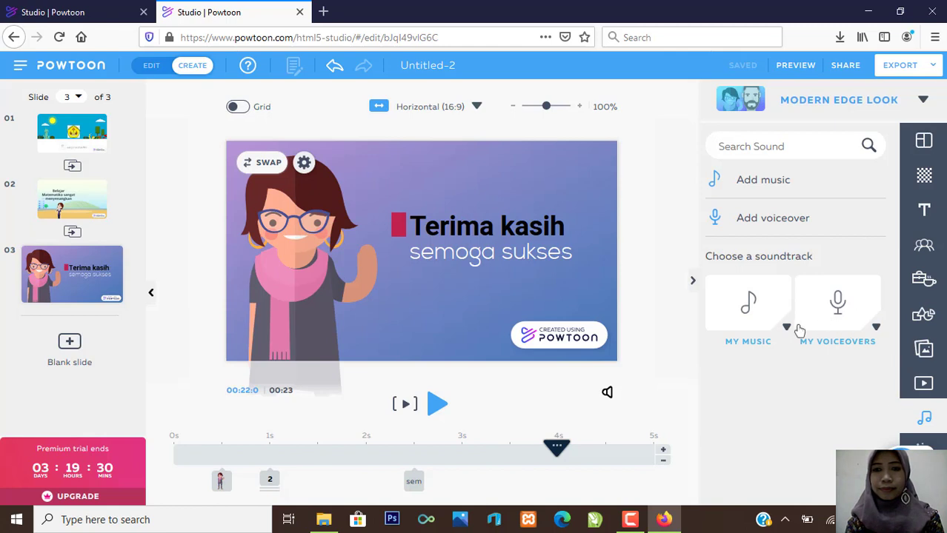
{"action": "left_click", "coordinate": [748, 303]}
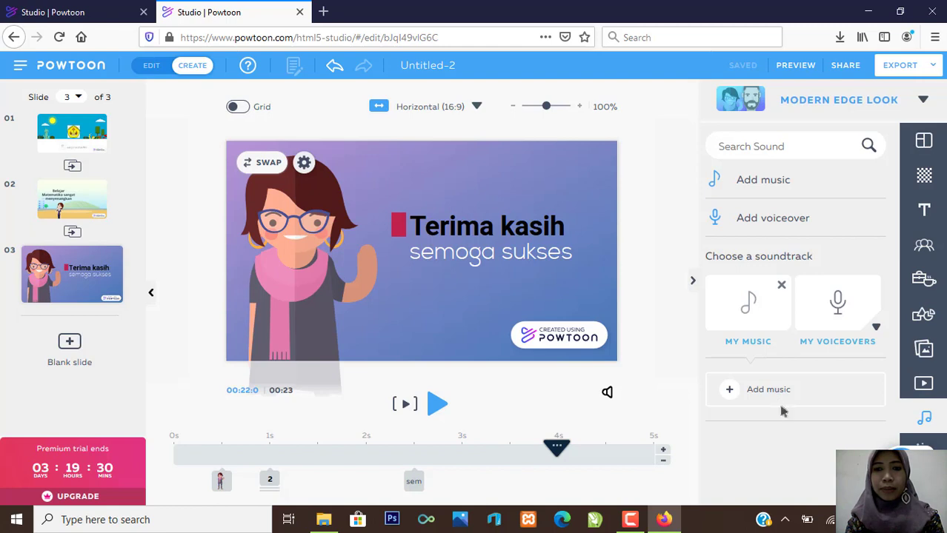
{"action": "left_click", "coordinate": [918, 421]}
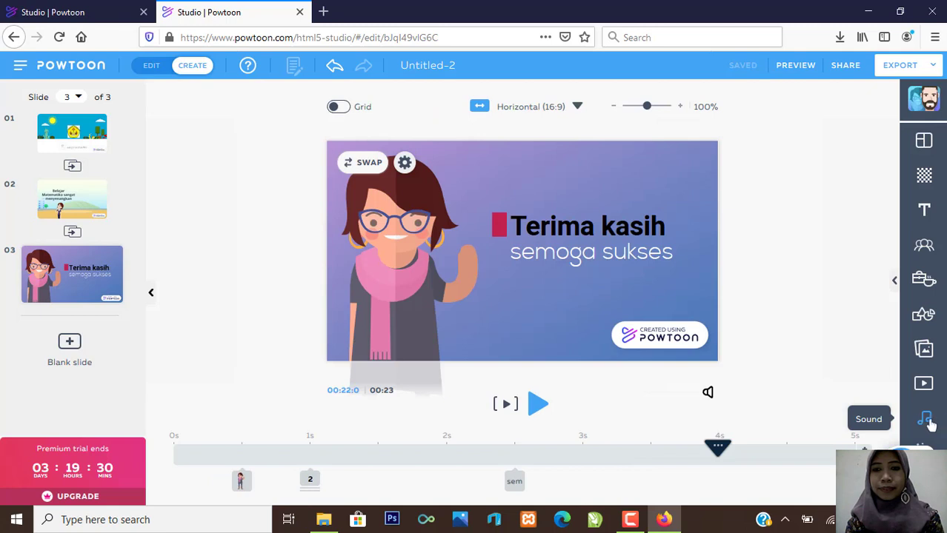
{"action": "left_click", "coordinate": [925, 420]}
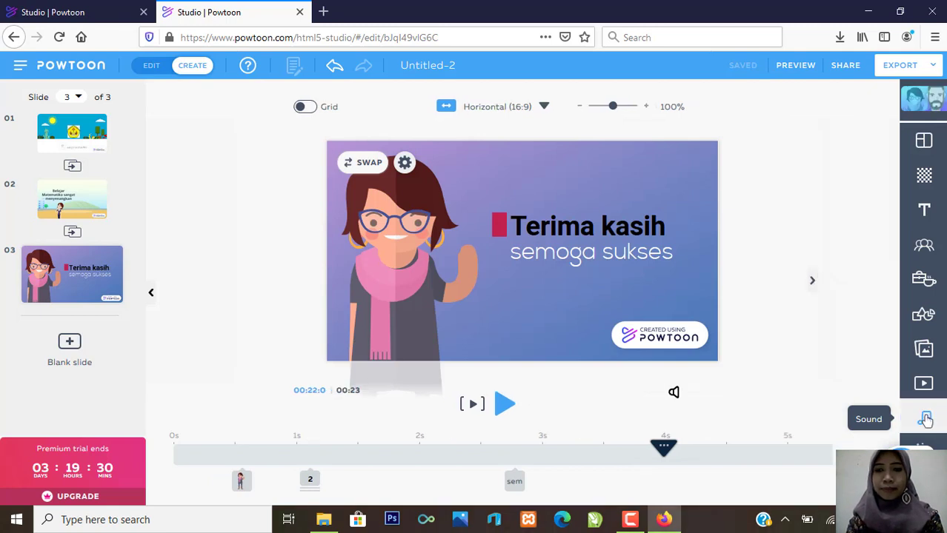
{"action": "left_click", "coordinate": [925, 420]}
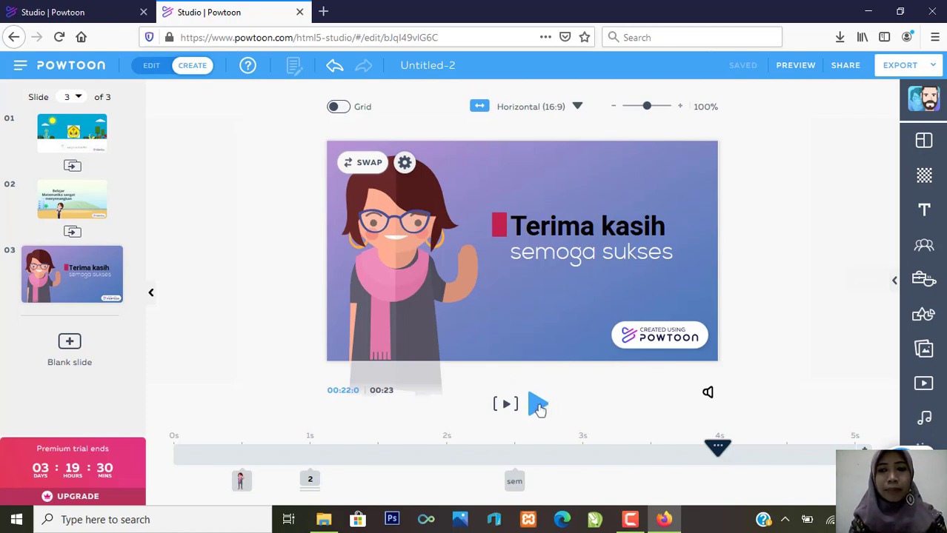
{"action": "left_click", "coordinate": [924, 421]}
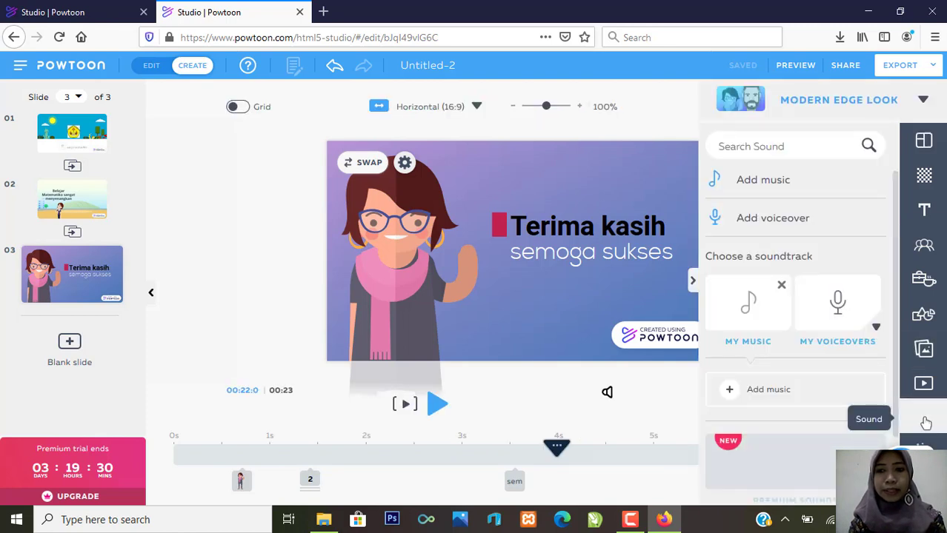
{"action": "left_click", "coordinate": [925, 422]}
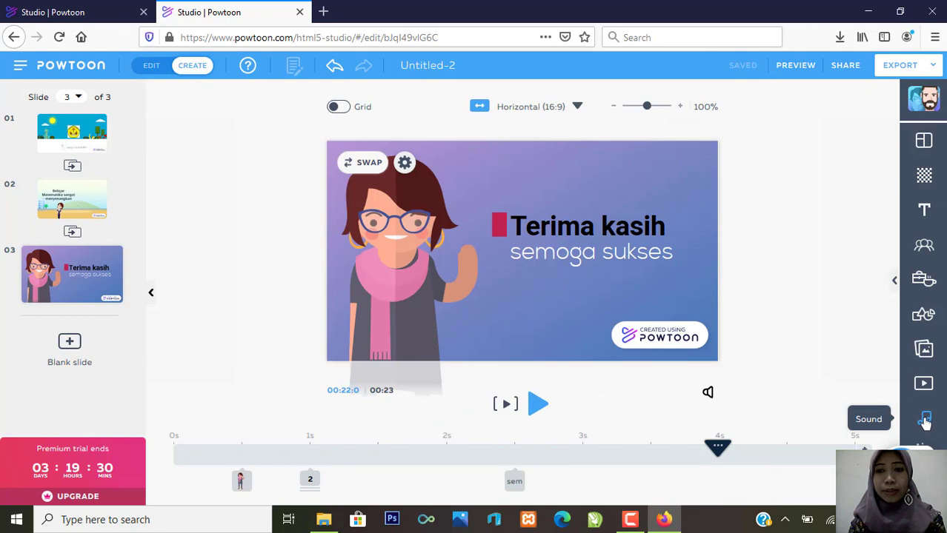
{"action": "left_click", "coordinate": [925, 422]}
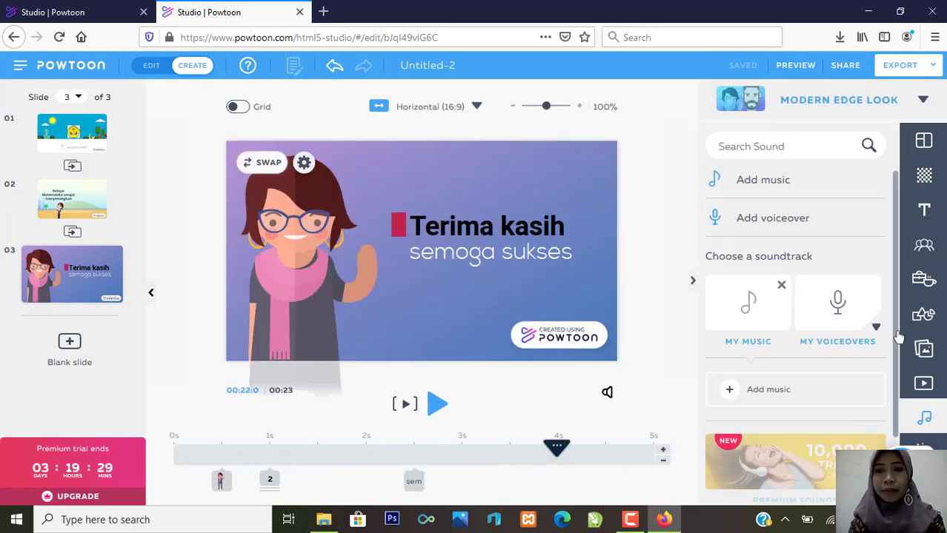
- Open the Free Sounds collection and preview the "Fine Day" track
{"action": "scroll", "coordinate": [898, 374], "scroll_direction": "down", "scroll_amount": 3}
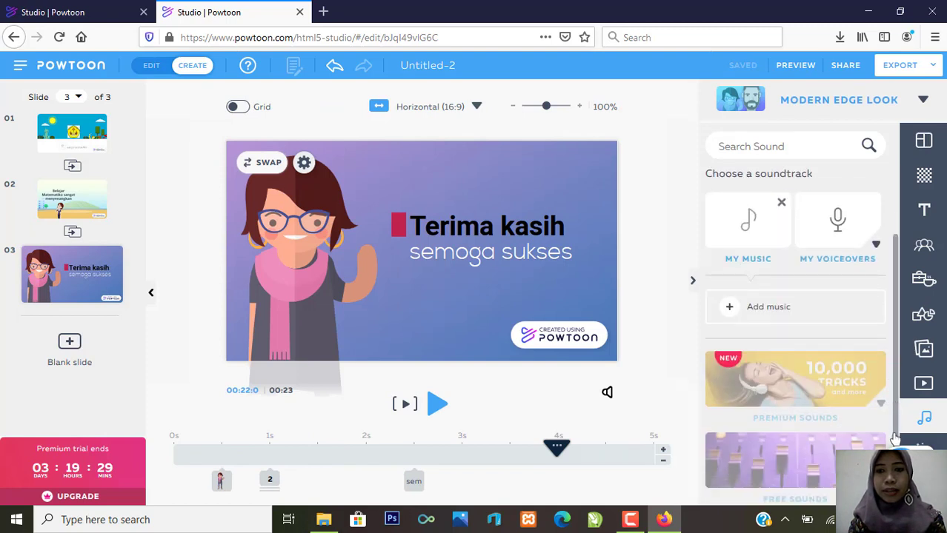
{"action": "left_click", "coordinate": [778, 471]}
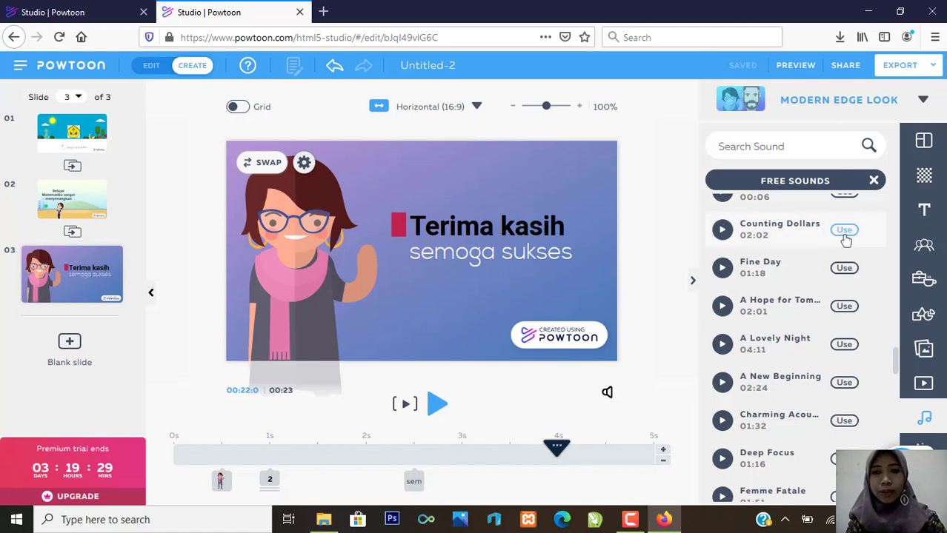
{"action": "left_click", "coordinate": [722, 269]}
{"action": "left_click", "coordinate": [722, 270]}
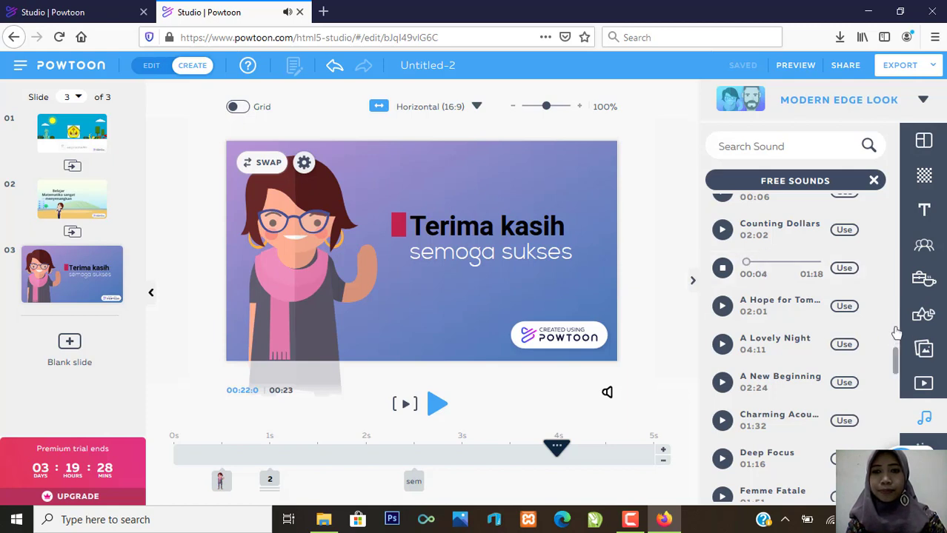
- Browse the earlier tracks in Free Sounds and preview "Flow And Go"
{"action": "scroll", "coordinate": [893, 337], "scroll_direction": "up", "scroll_amount": 5}
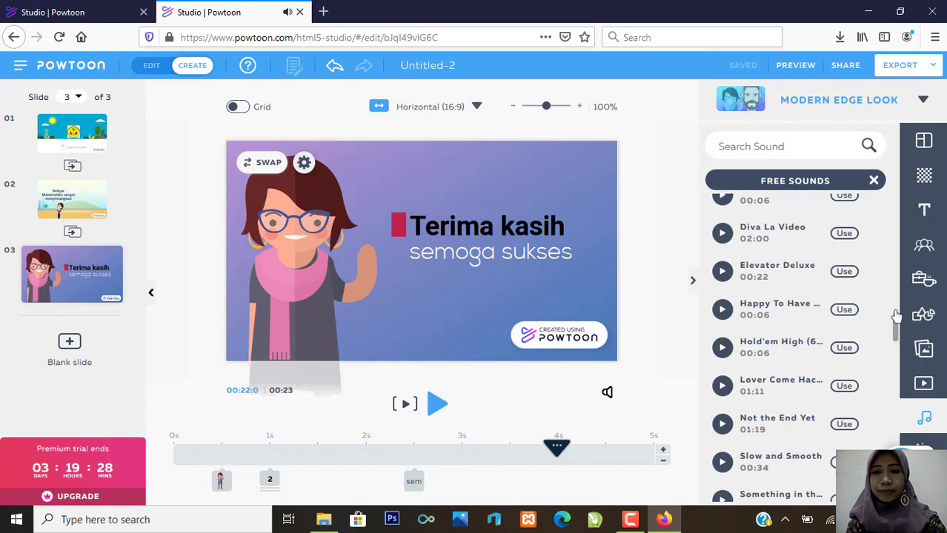
{"action": "scroll", "coordinate": [897, 300], "scroll_direction": "up", "scroll_amount": 4}
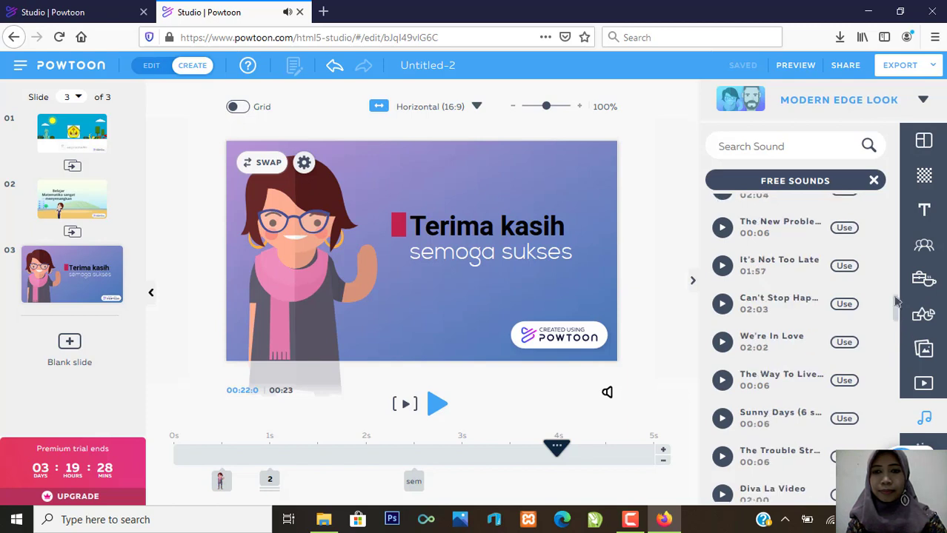
{"action": "scroll", "coordinate": [896, 300], "scroll_direction": "up", "scroll_amount": 3}
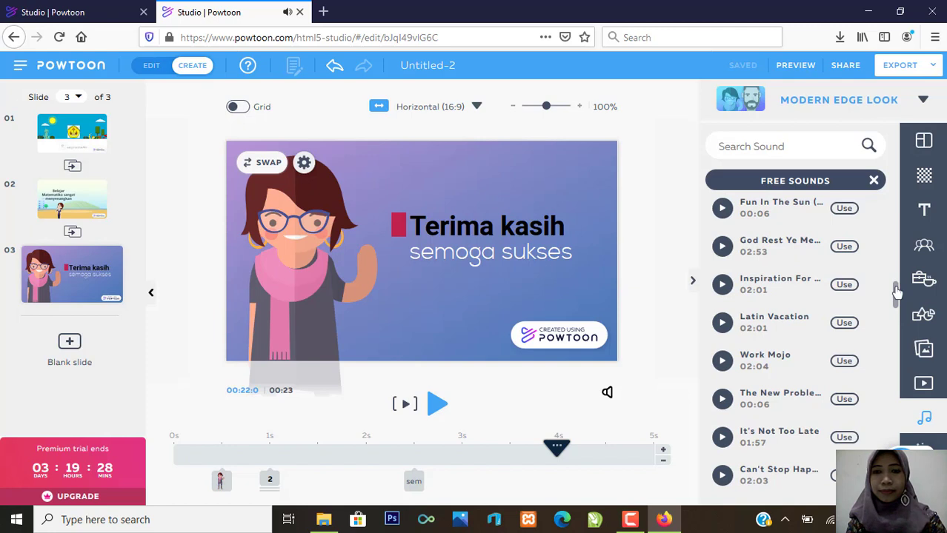
{"action": "scroll", "coordinate": [715, 289], "scroll_direction": "up", "scroll_amount": 3}
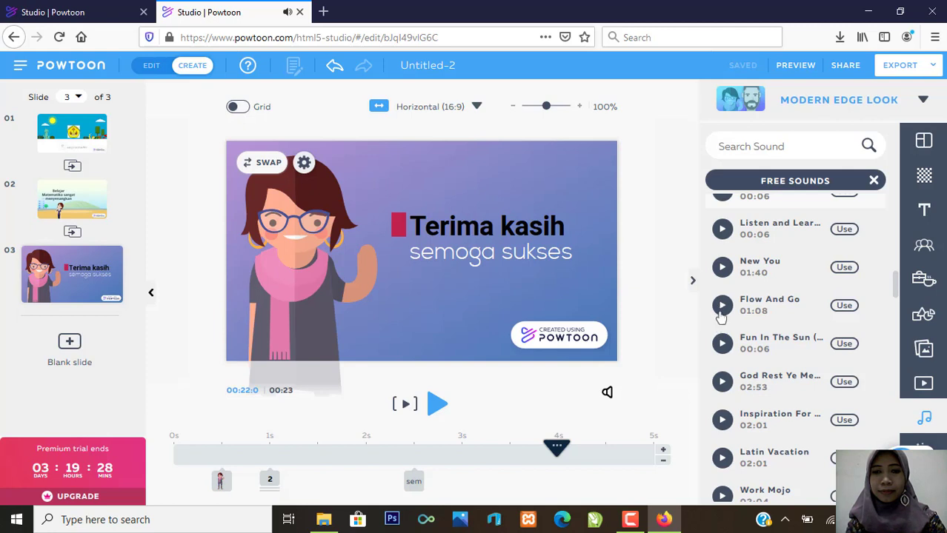
{"action": "left_click", "coordinate": [722, 306]}
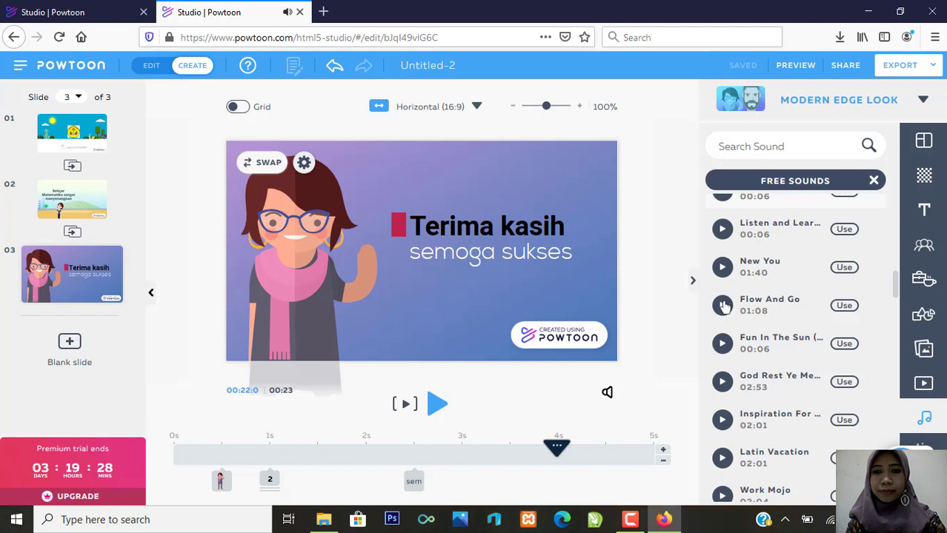
{"action": "left_click", "coordinate": [723, 306]}
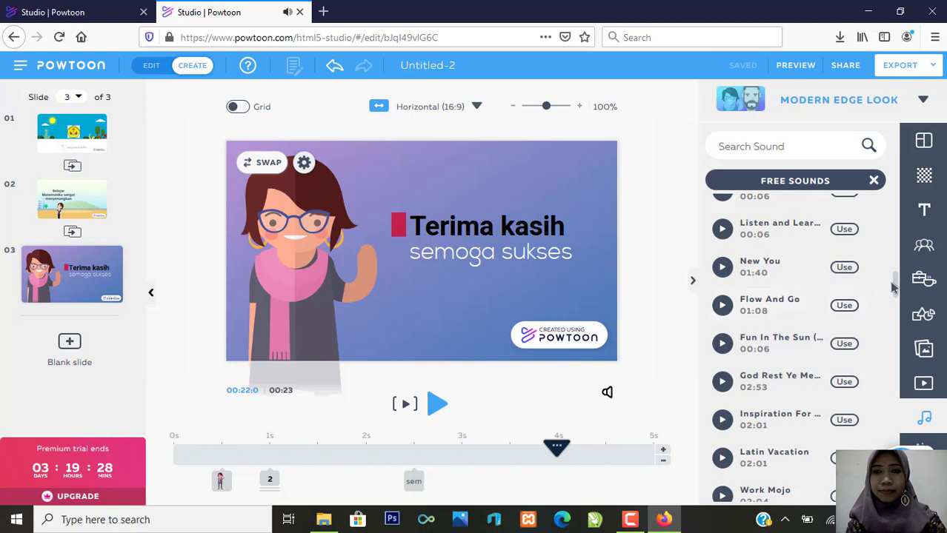
- Preview the free track "Inspiration For Change" and use it as the soundtrack for the entire Powtoon
{"action": "left_click", "coordinate": [717, 426]}
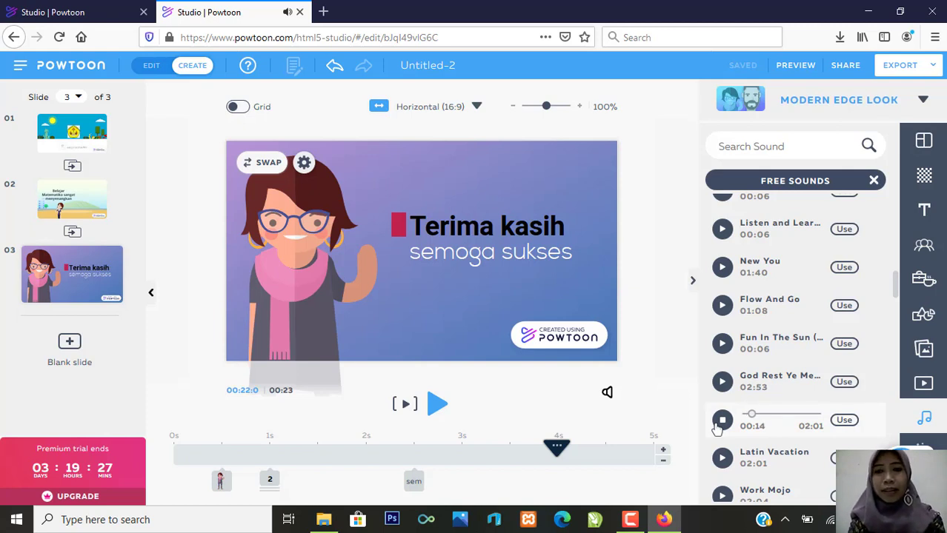
{"action": "left_click", "coordinate": [845, 421]}
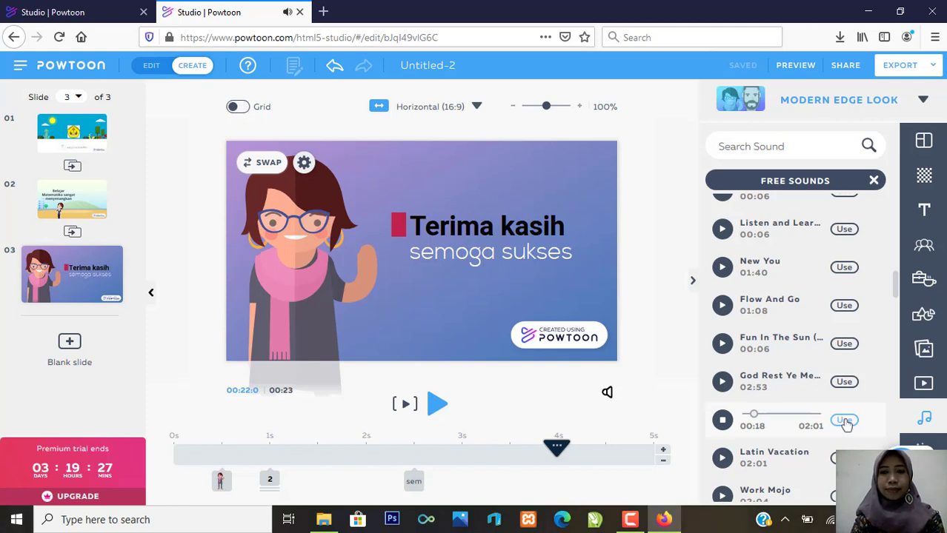
{"action": "left_click", "coordinate": [843, 421]}
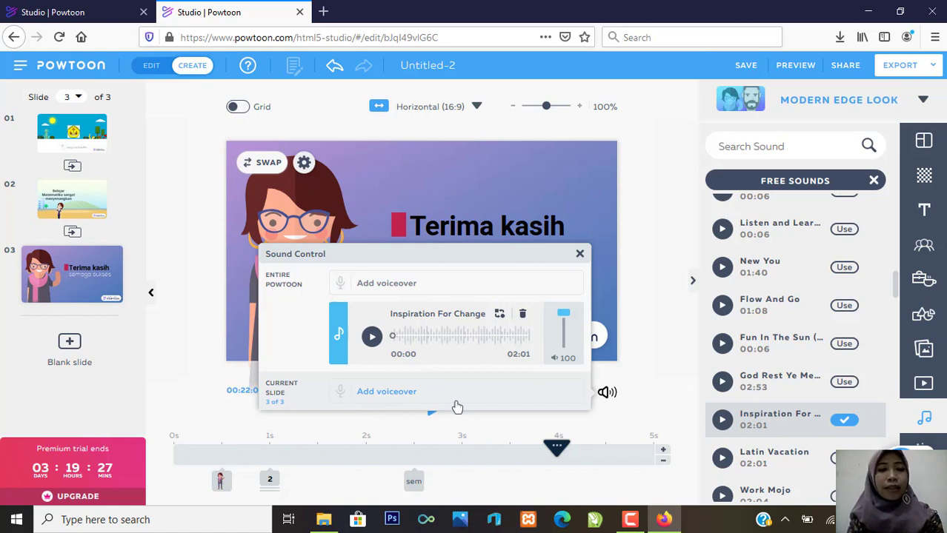
{"action": "left_click", "coordinate": [579, 255]}
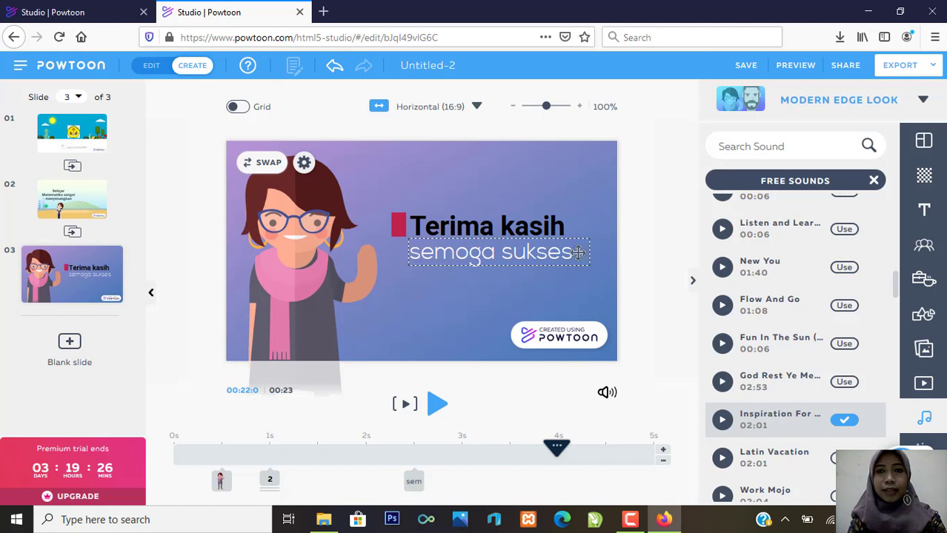
- Save the project and start exporting it to YouTube
{"action": "left_click", "coordinate": [746, 66]}
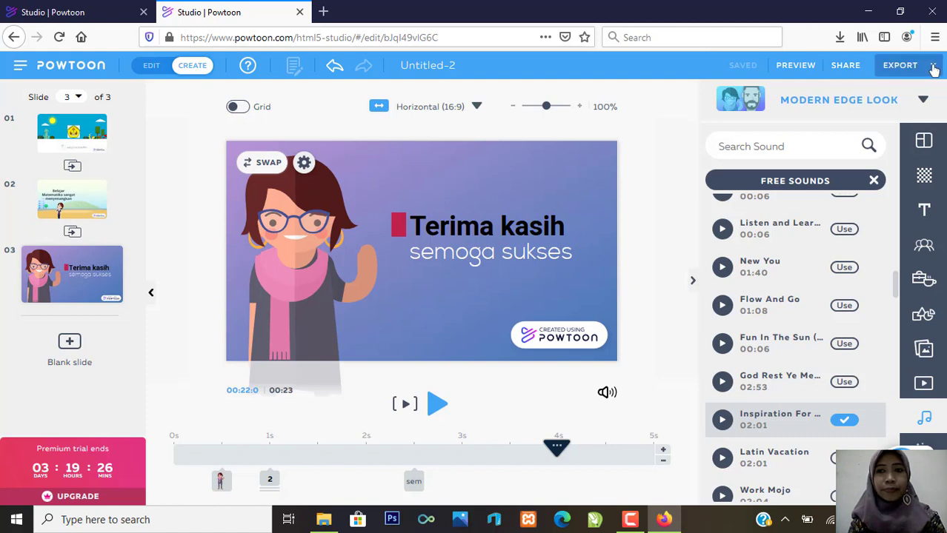
{"action": "left_click", "coordinate": [933, 66]}
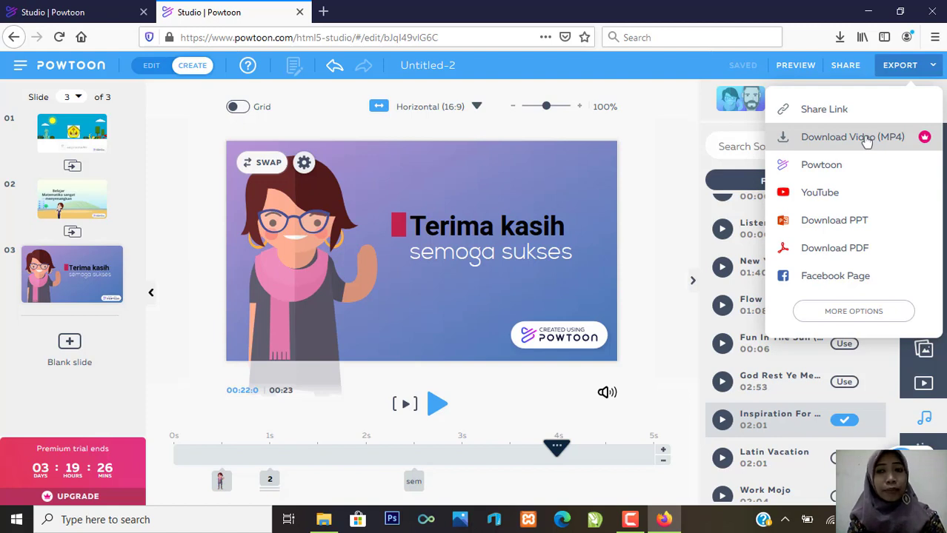
{"action": "left_click", "coordinate": [820, 197]}
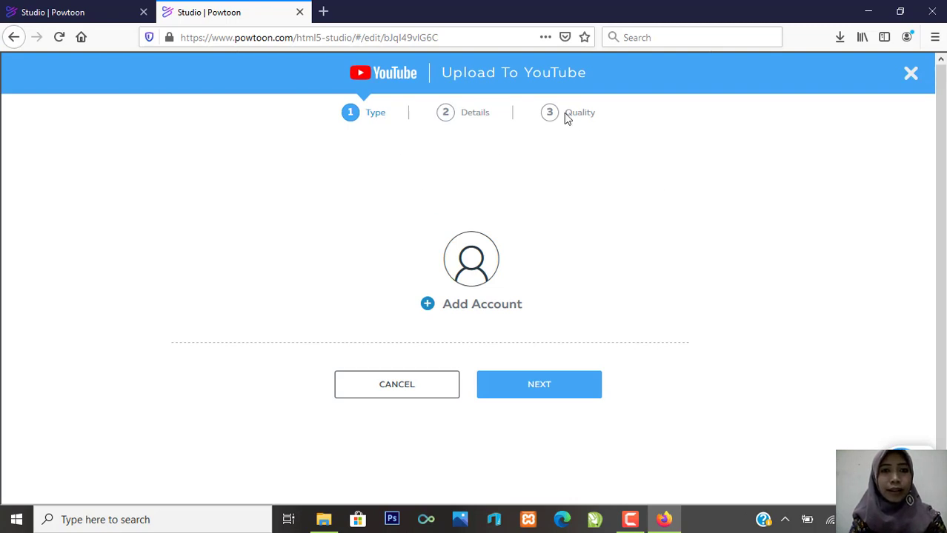
- Add the first listed Google account for the YouTube upload and allow Powtoon to manage its YouTube account
{"action": "left_click", "coordinate": [428, 308]}
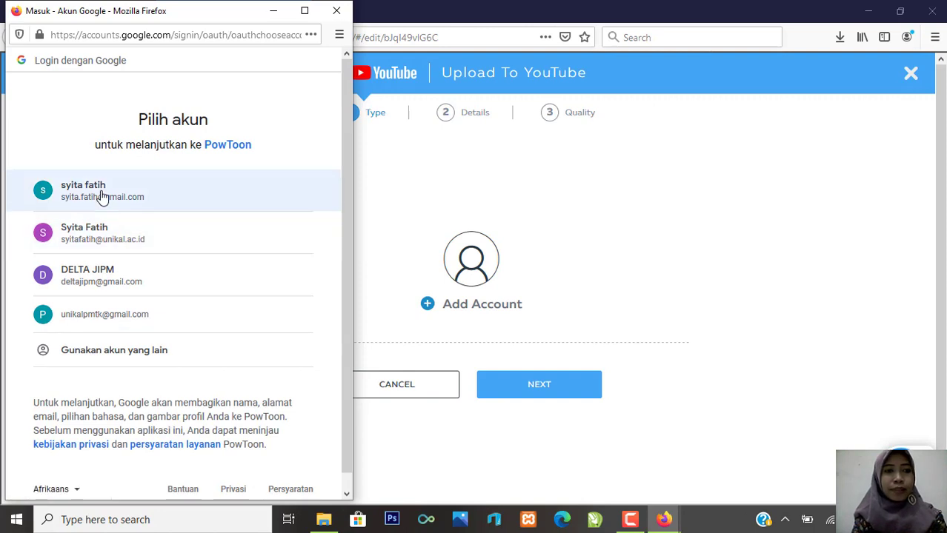
{"action": "left_click", "coordinate": [102, 196]}
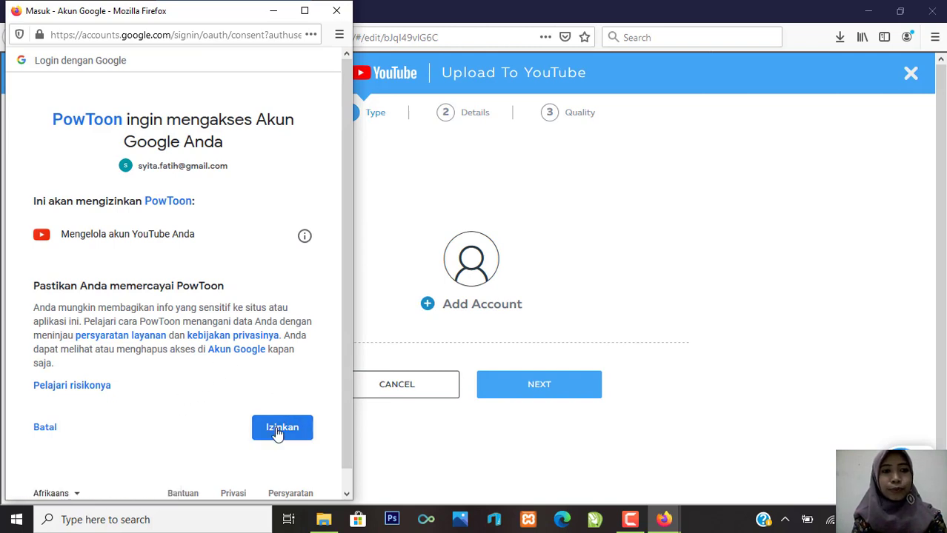
{"action": "left_click", "coordinate": [278, 431]}
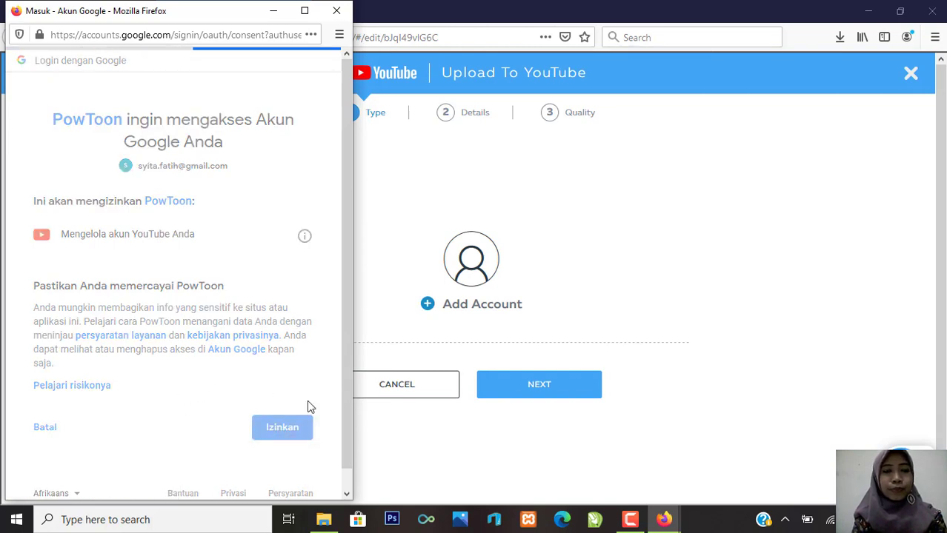